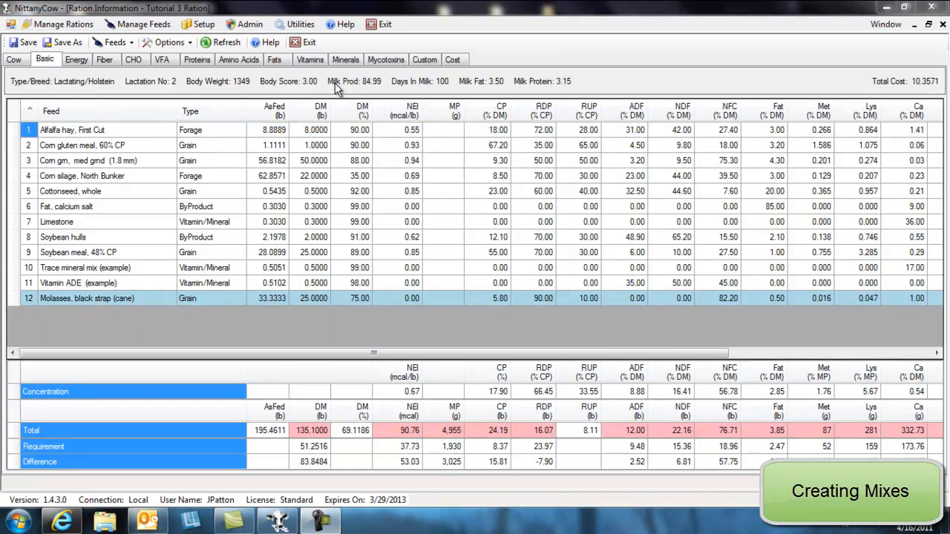
# - Show the ration's feed costs and start a new mix from the medium ground corn, 48% CP soybean meal and black strap molasses
pyautogui.click(454, 63)
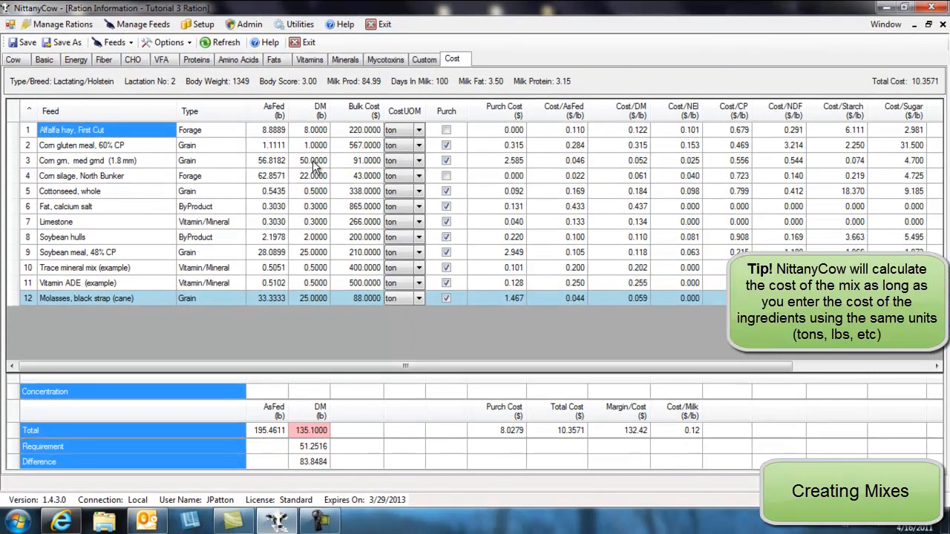
pyautogui.click(315, 162)
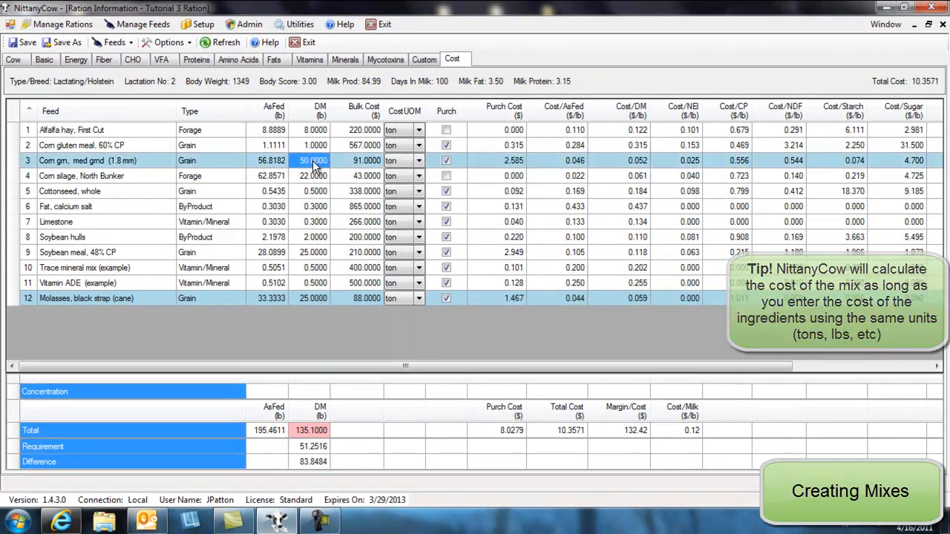
pyautogui.click(321, 252)
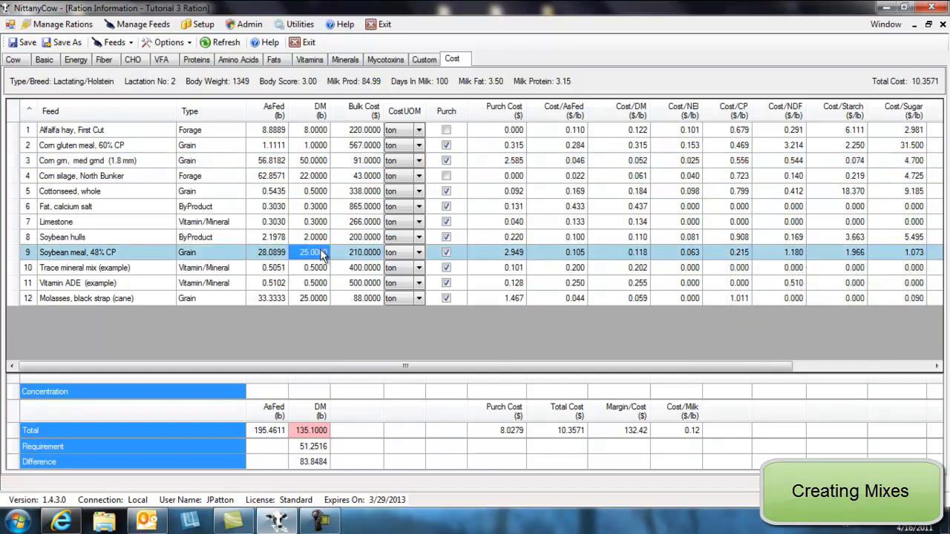
pyautogui.click(320, 296)
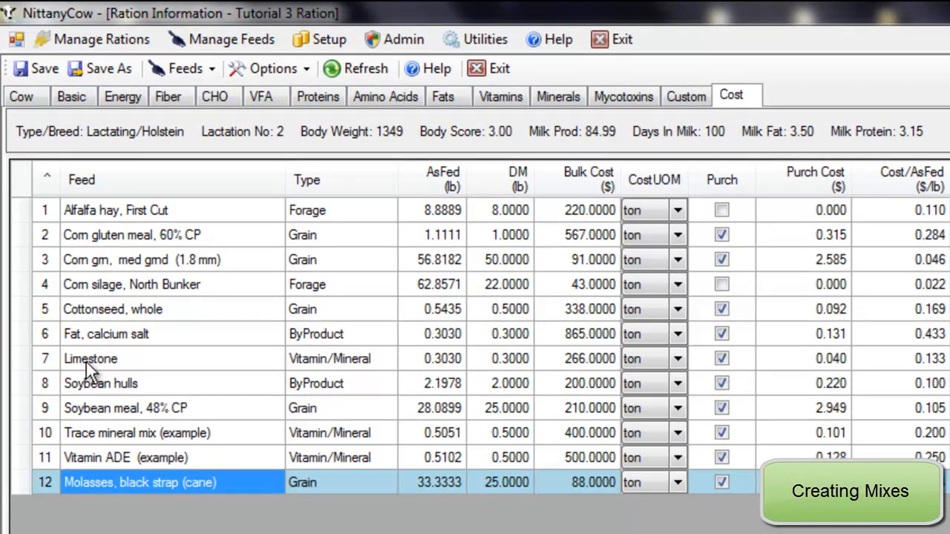
pyautogui.keyDown('ctrl'); pyautogui.click(24, 260); pyautogui.keyUp('ctrl')
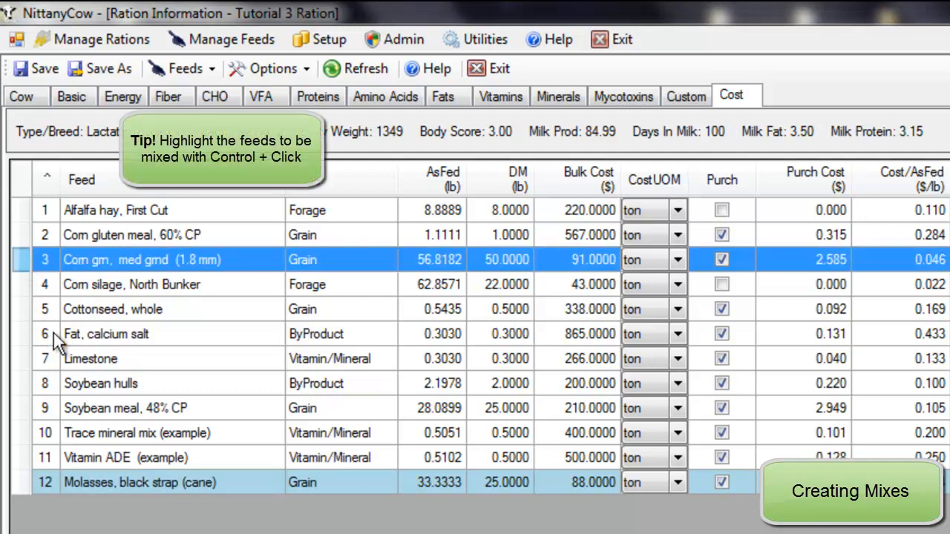
pyautogui.keyDown('ctrl'); pyautogui.click(26, 409); pyautogui.keyUp('ctrl')
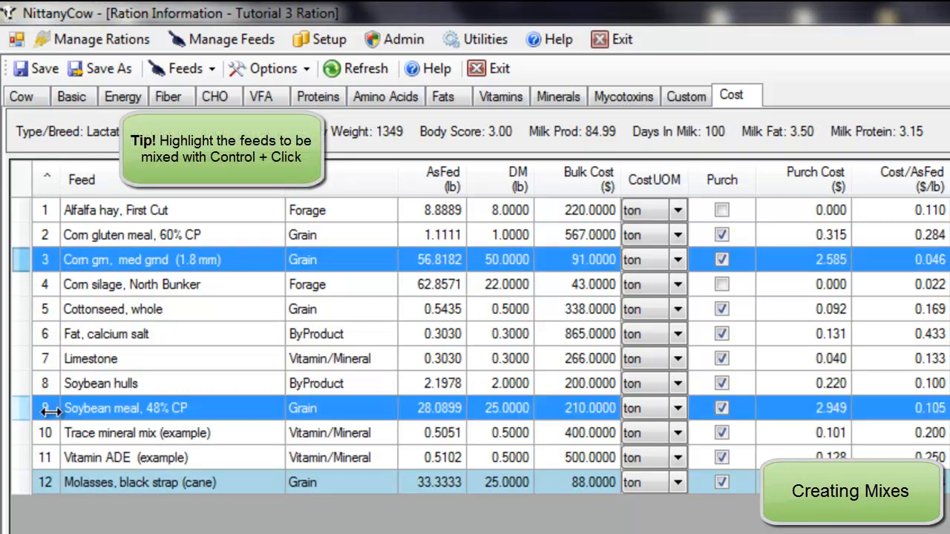
pyautogui.keyDown('ctrl'); pyautogui.click(23, 484); pyautogui.keyUp('ctrl')
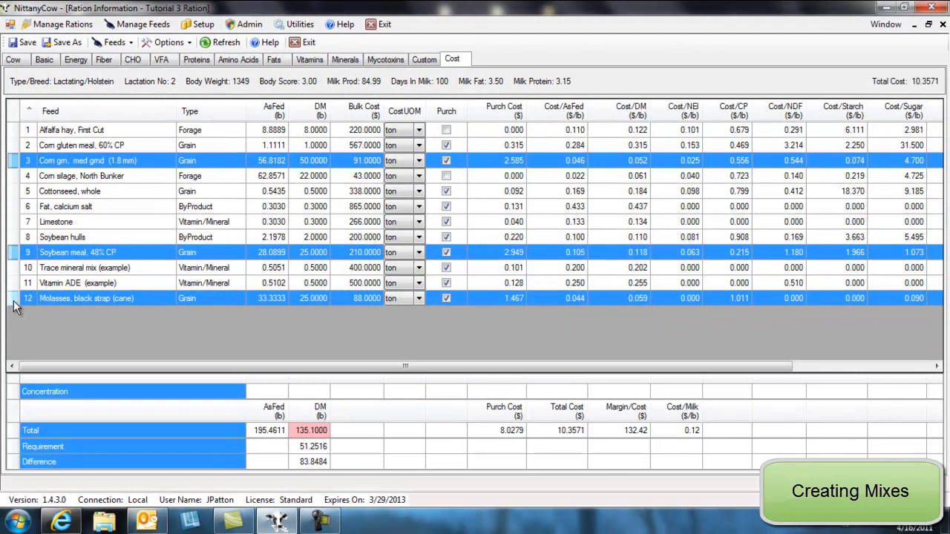
pyautogui.rightClick(13, 302)
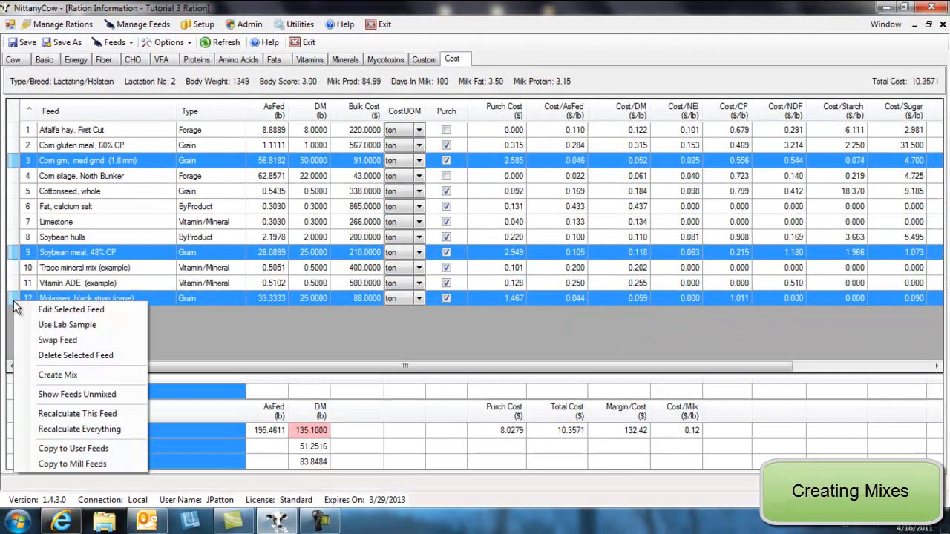
pyautogui.click(110, 377)
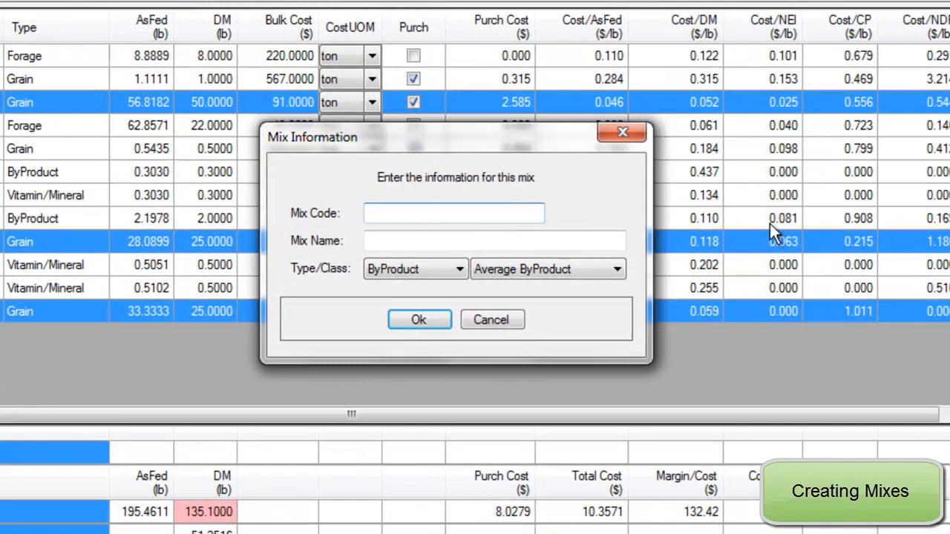
# - Enter mix code 041611 and the mix name Grain Mix #1
pyautogui.write('041611')
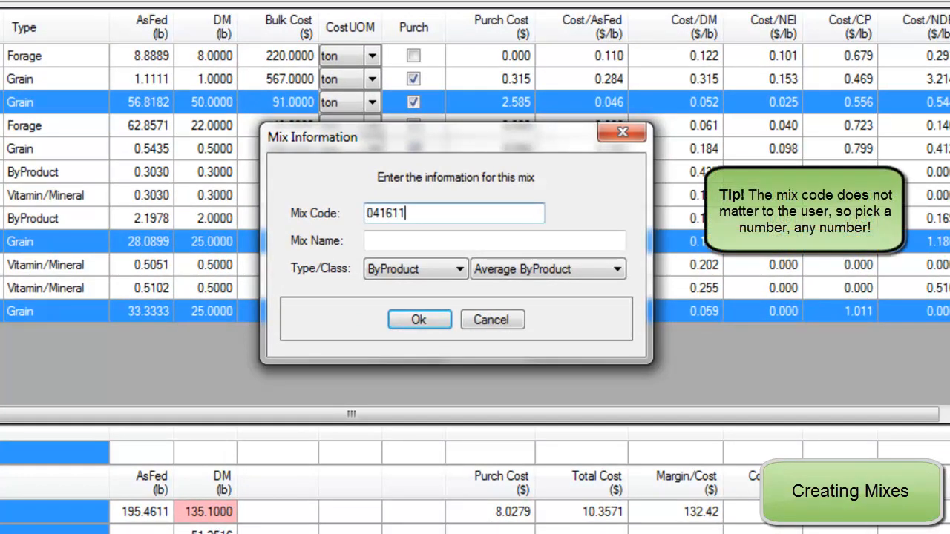
pyautogui.click(518, 237)
pyautogui.click(504, 236)
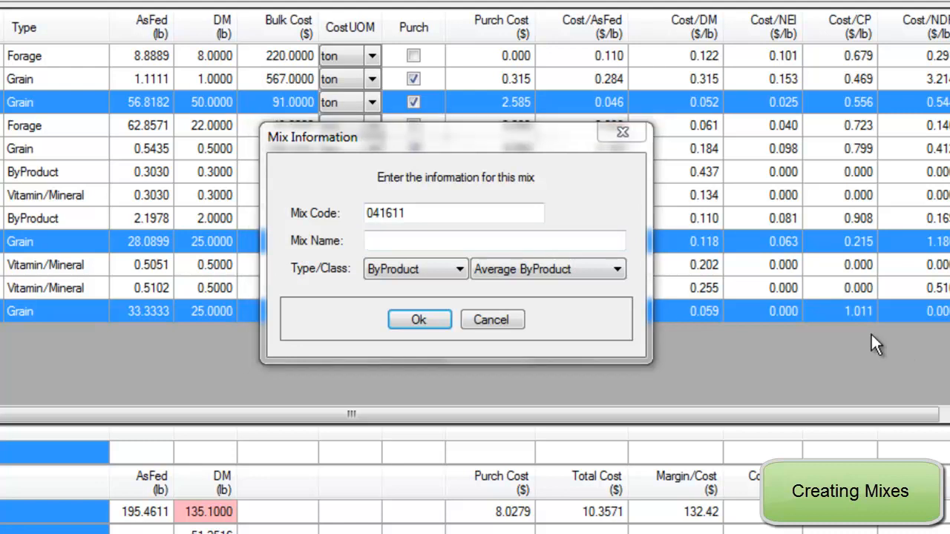
pyautogui.click(472, 241)
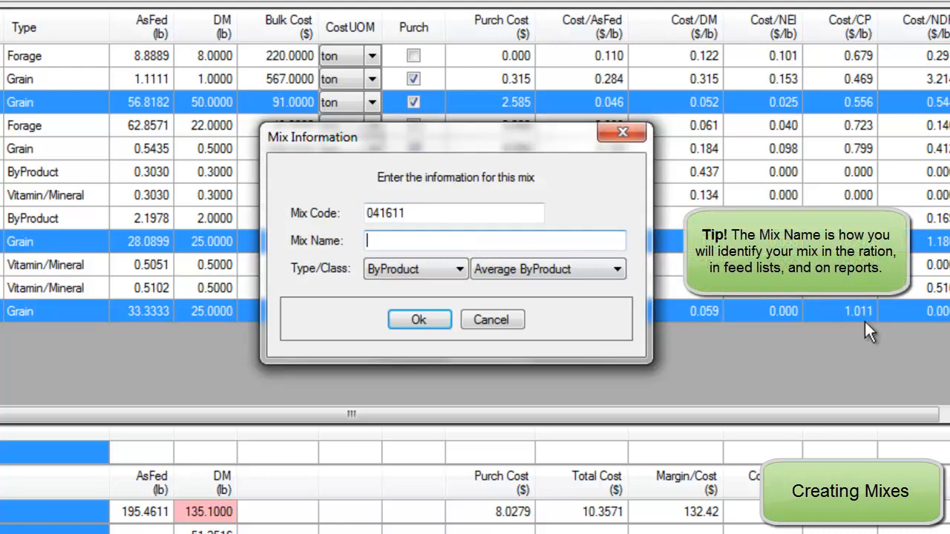
pyautogui.write('Grain Mix')
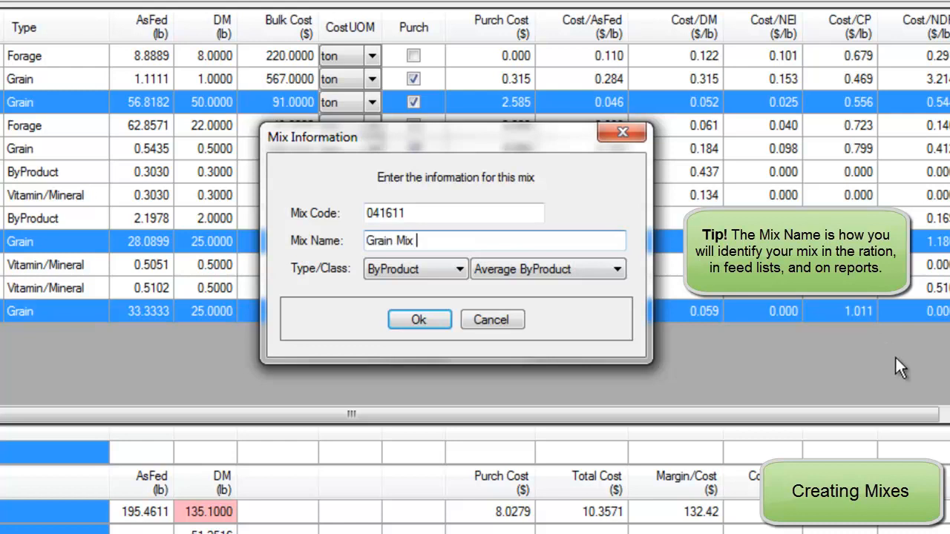
pyautogui.write(' #1')
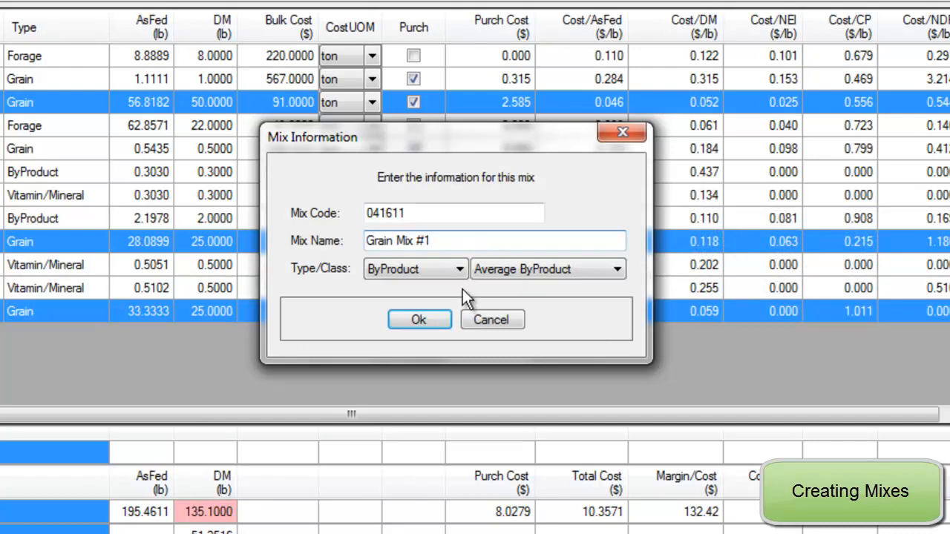
# - Set the mix's type and class to Grain and create the mix
pyautogui.click(444, 271)
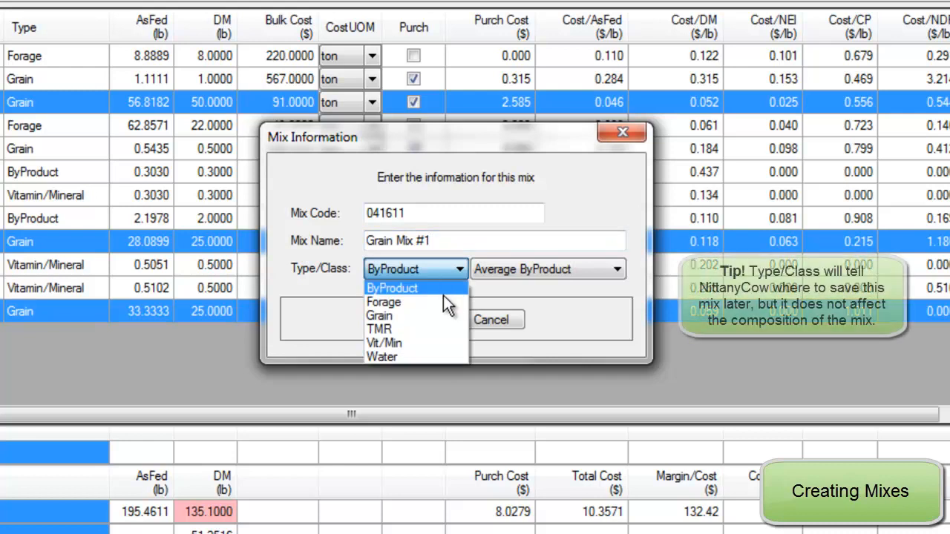
pyautogui.click(443, 320)
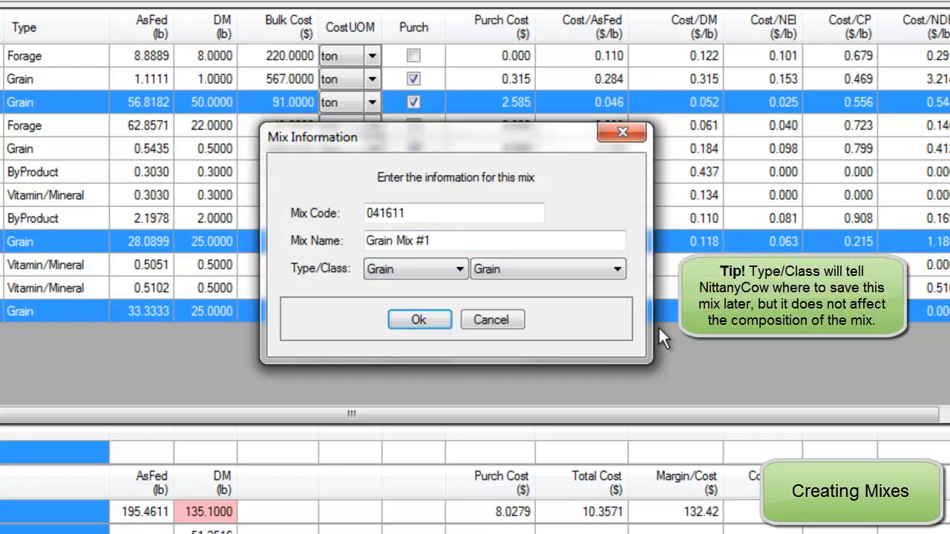
pyautogui.click(617, 273)
pyautogui.click(612, 285)
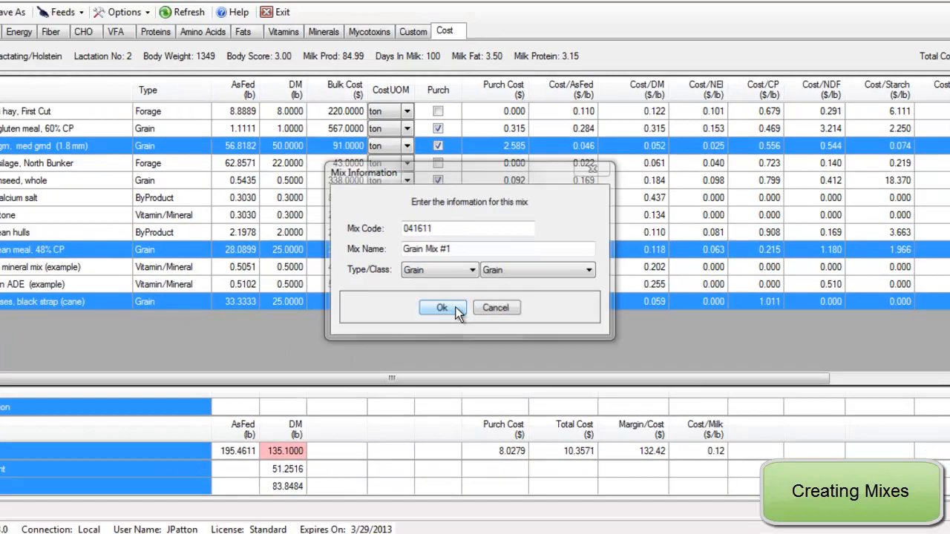
pyautogui.click(437, 320)
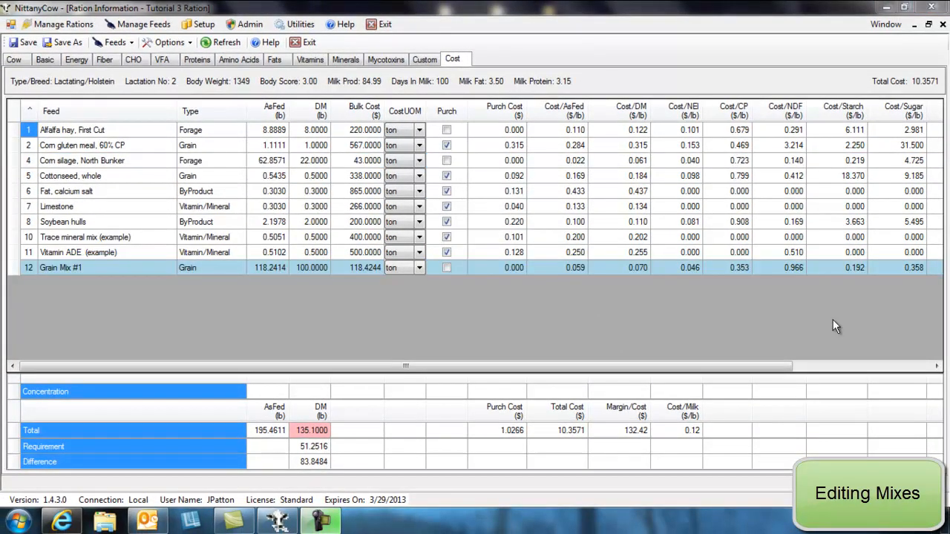
# - Edit Grain Mix #1 from the basic view, setting soybean meal to 30 lb DM and molasses to 20 lb DM, and close the mix
pyautogui.click(49, 60)
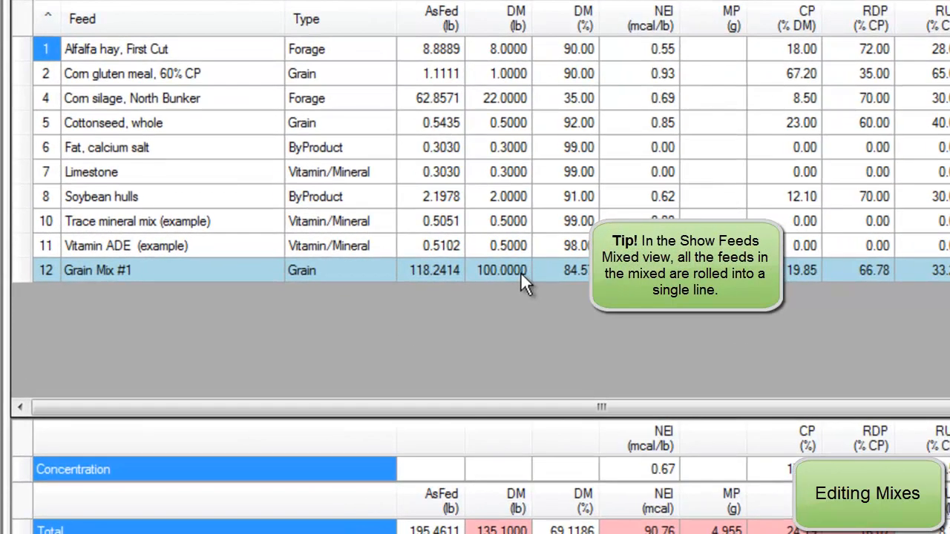
pyautogui.rightClick(191, 275)
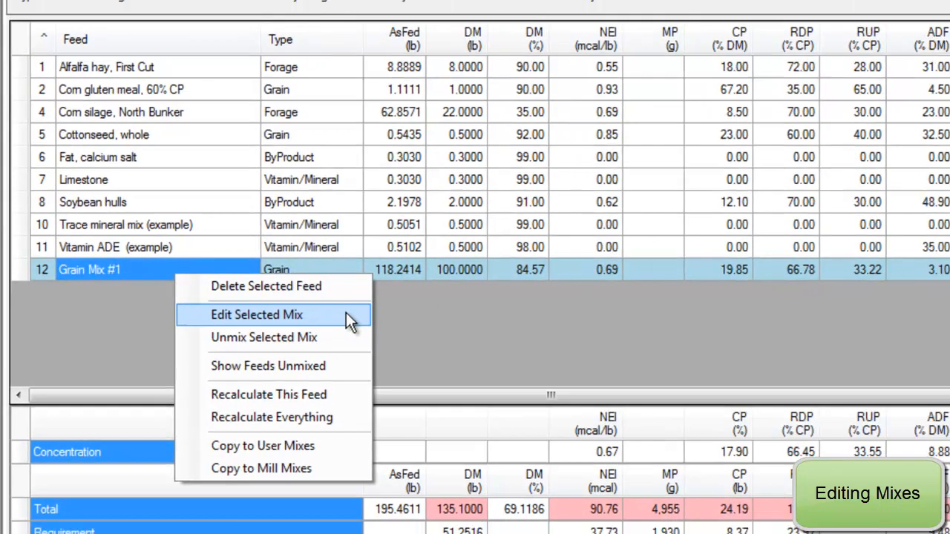
pyautogui.click(379, 322)
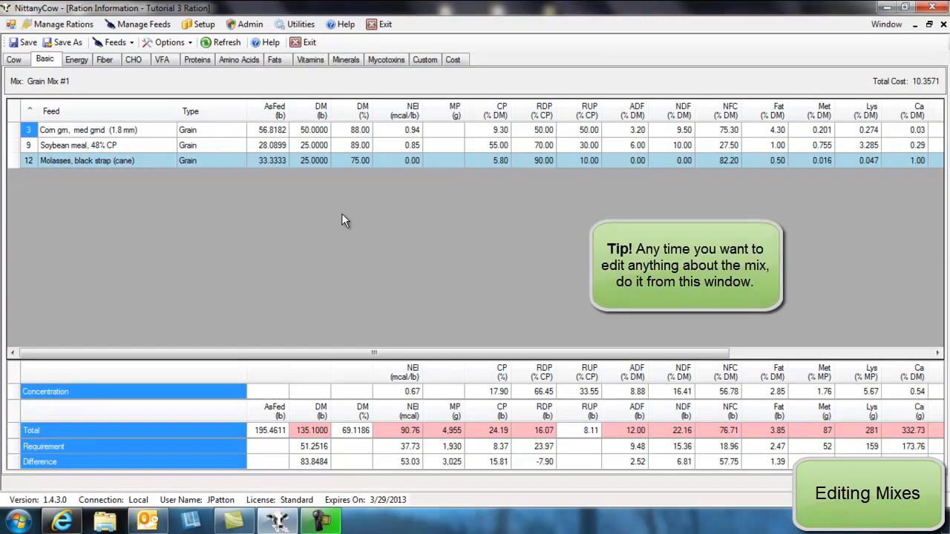
pyautogui.click(325, 152)
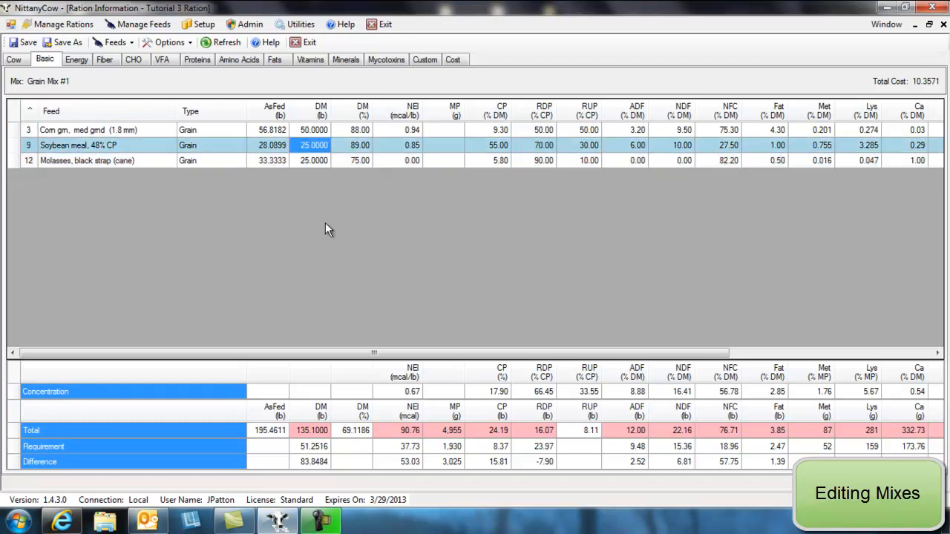
pyautogui.write('30')
pyautogui.click(315, 161)
pyautogui.write('20')
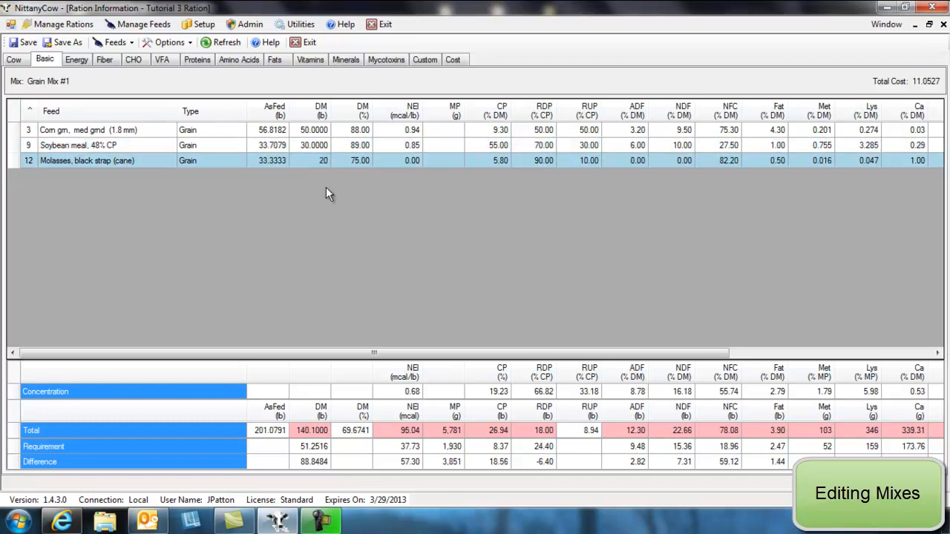
pyautogui.press('Tab')
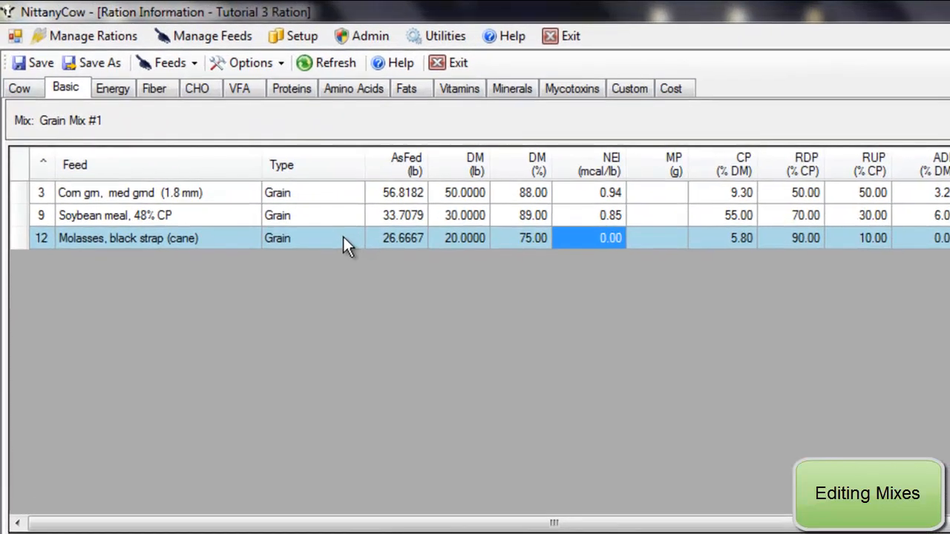
pyautogui.rightClick(318, 219)
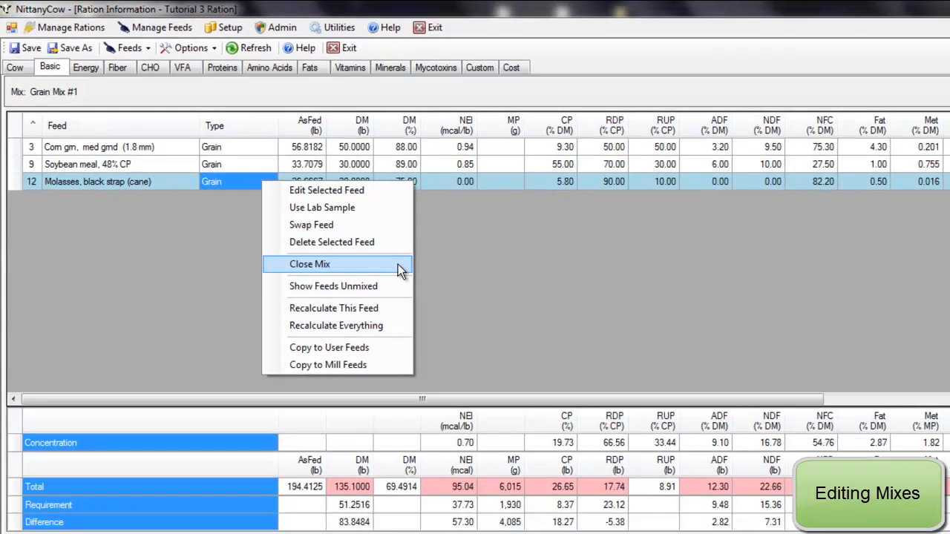
pyautogui.click(522, 346)
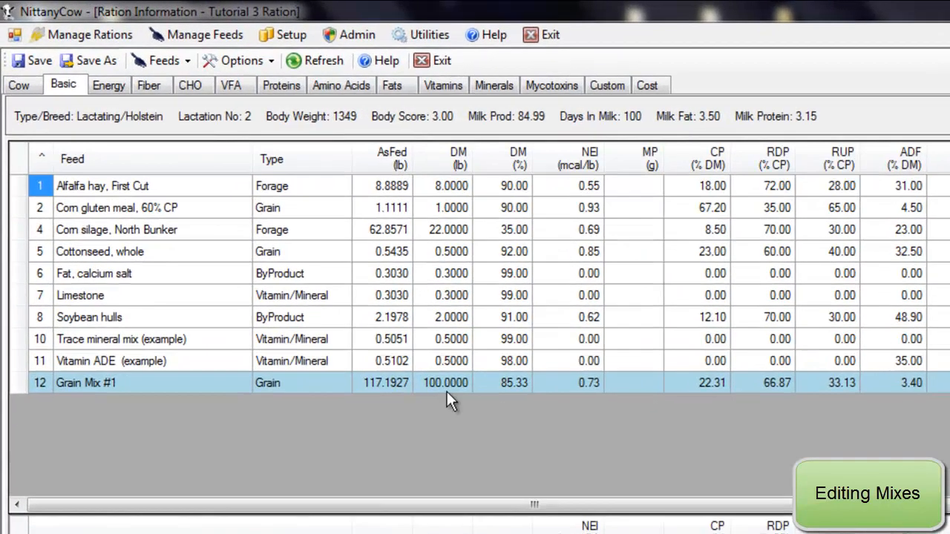
# - Set the dry matter amount of Grain Mix #1 in the ration to 16 lb
pyautogui.click(313, 271)
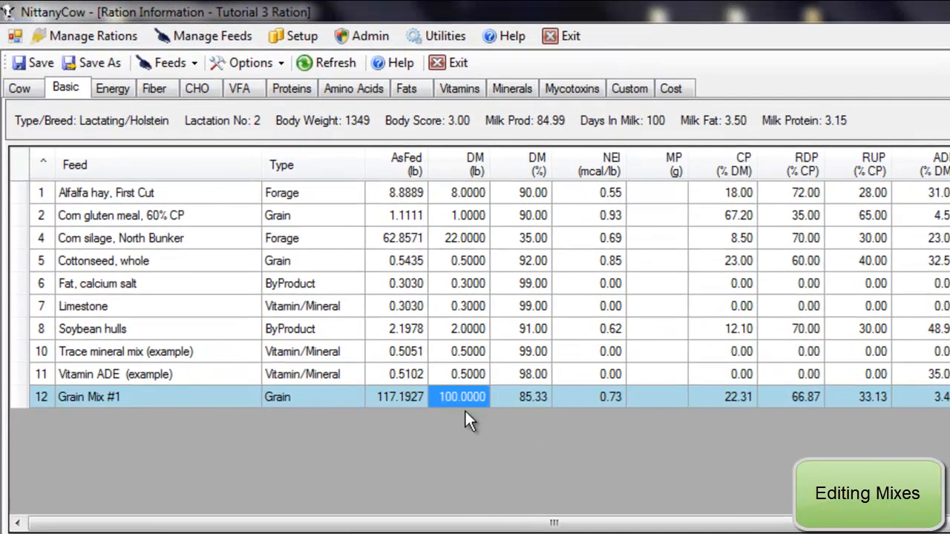
pyautogui.write('1')
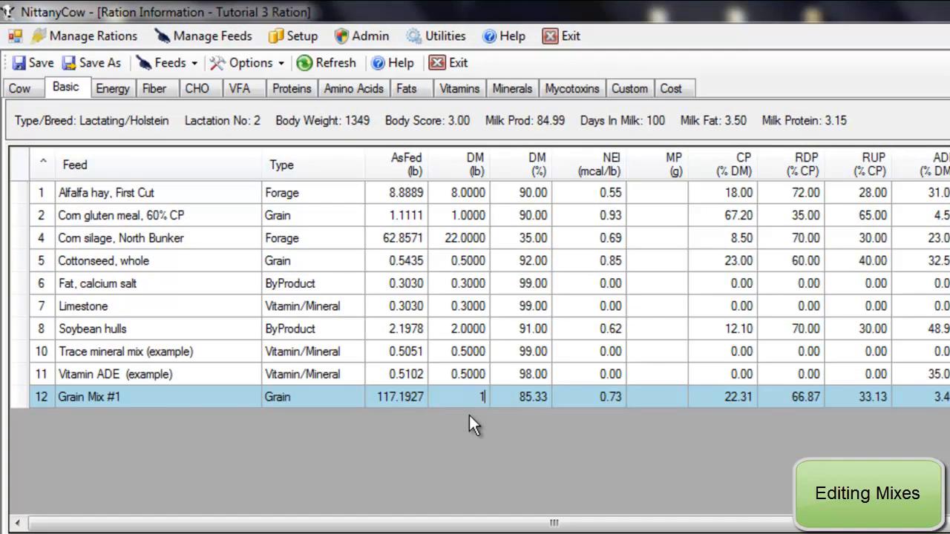
pyautogui.write('6')
pyautogui.press('Up')
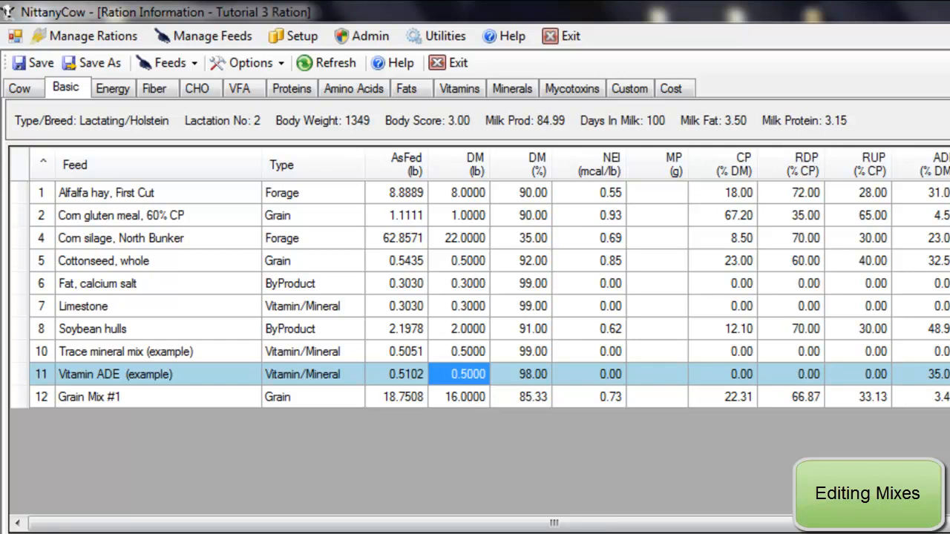
# - Reopen Grain Mix #1 to check the feeding level of each ingredient, and close the mix
pyautogui.click(325, 399)
pyautogui.rightClick(186, 403)
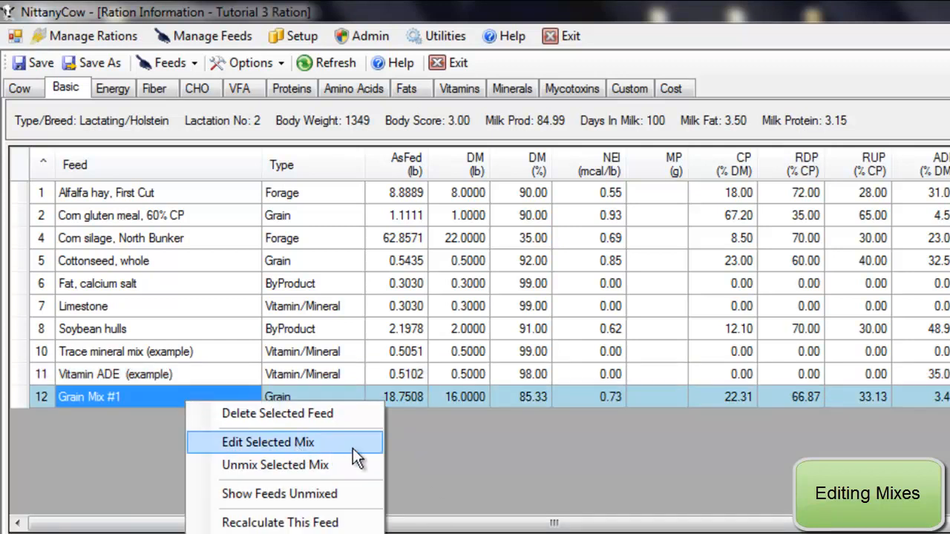
pyautogui.click(353, 449)
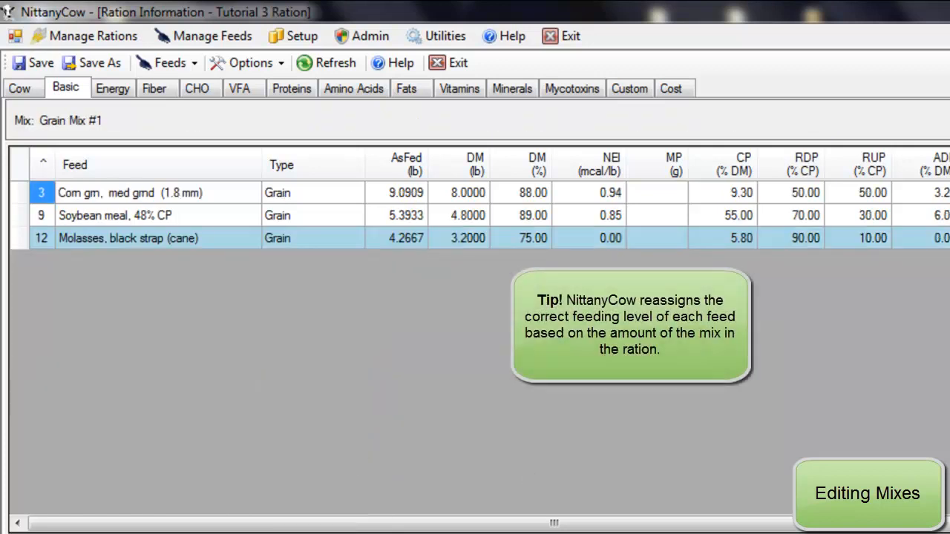
pyautogui.rightClick(219, 243)
pyautogui.click(346, 351)
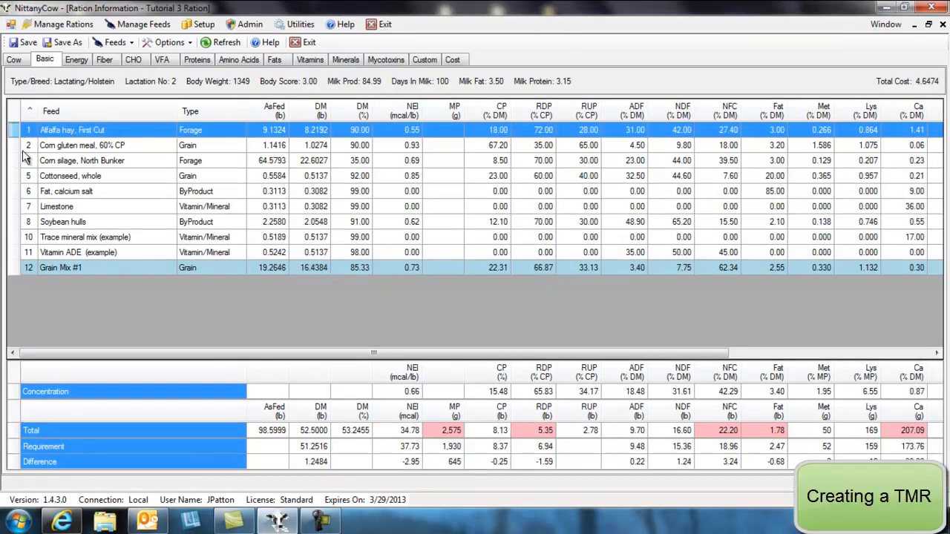
# - Combine all feeds in the ration into a mix with code 100, name TMR, and type and class TMR
pyautogui.keyDown('shift'); pyautogui.click(14, 269); pyautogui.keyUp('shift')
pyautogui.rightClick(13, 269)
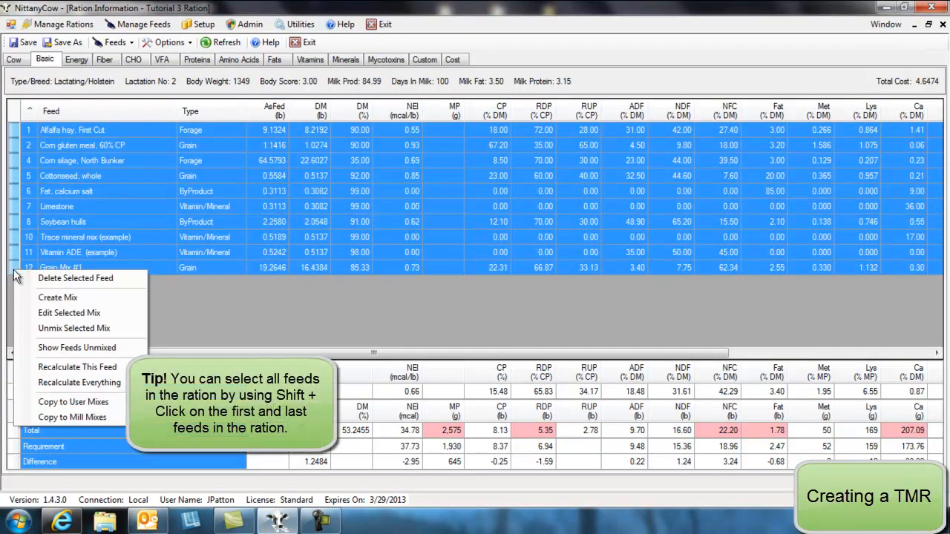
pyautogui.click(131, 298)
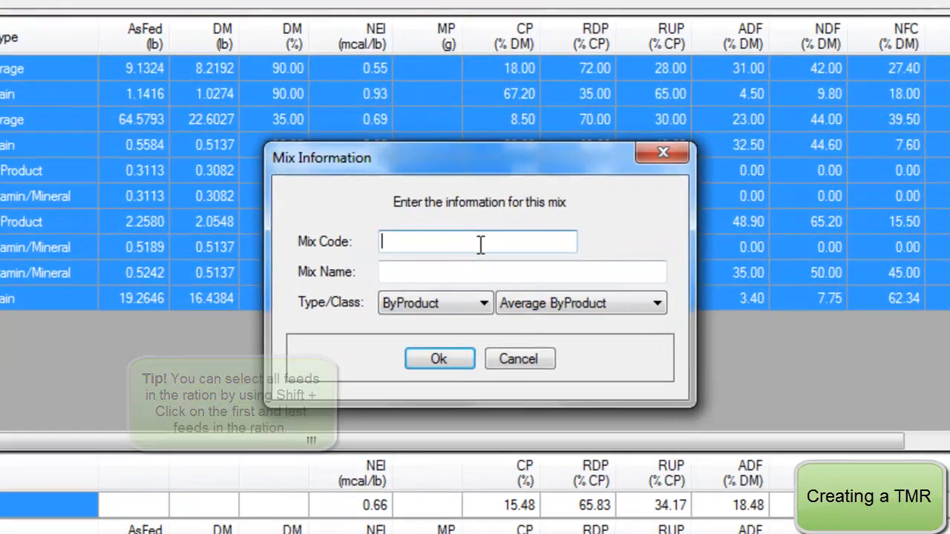
pyautogui.write('100')
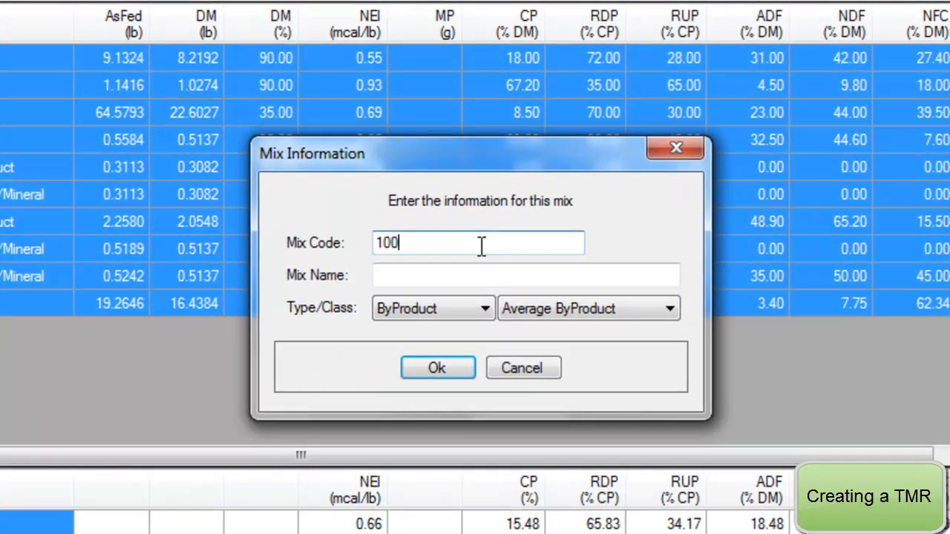
pyautogui.click(441, 282)
pyautogui.write('TMR')
pyautogui.click(483, 311)
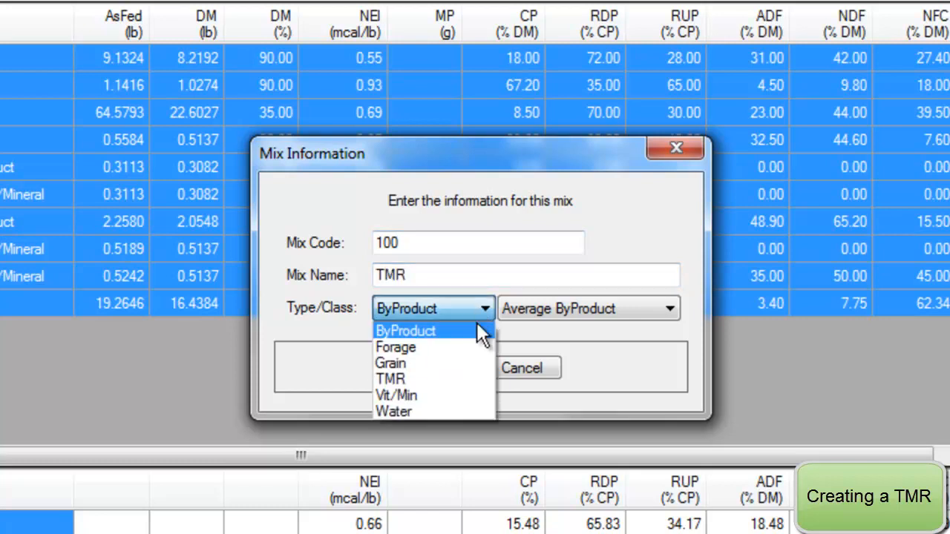
pyautogui.click(471, 379)
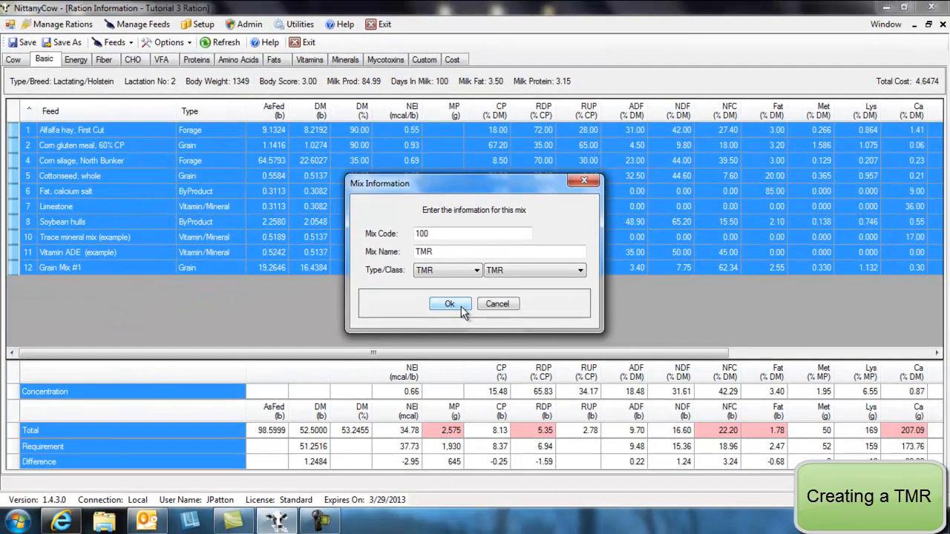
pyautogui.click(450, 304)
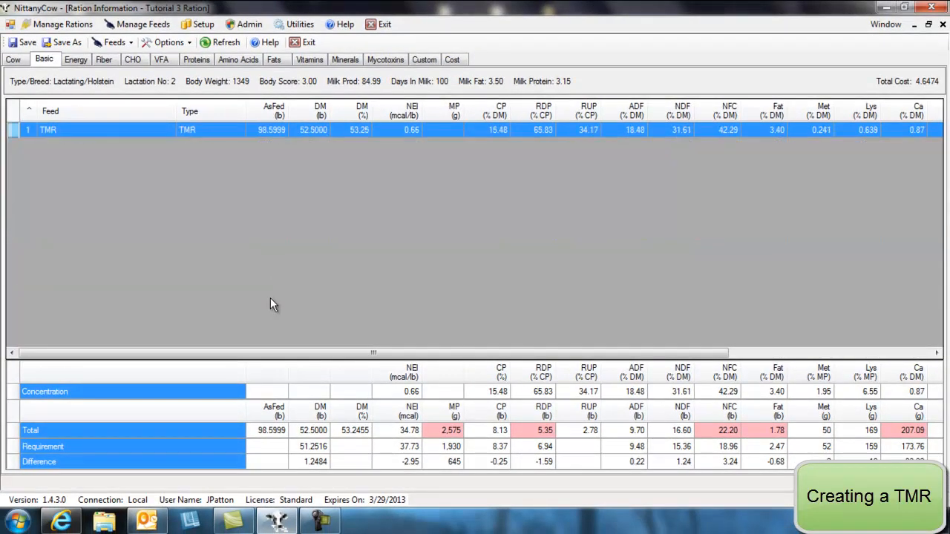
# - Set the TMR's dry matter amount to 52 lb and unmix it into its feeds and Grain Mix #1
pyautogui.click(318, 134)
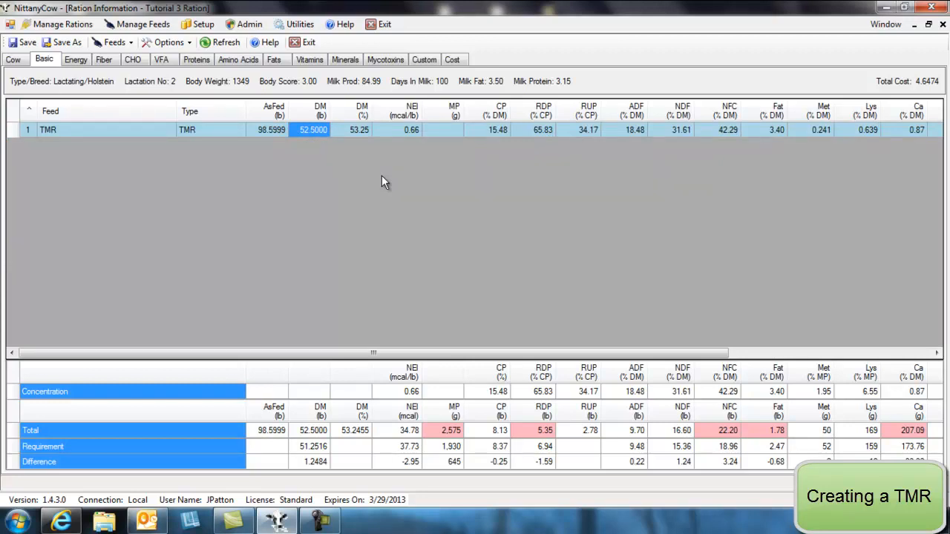
pyautogui.write('52')
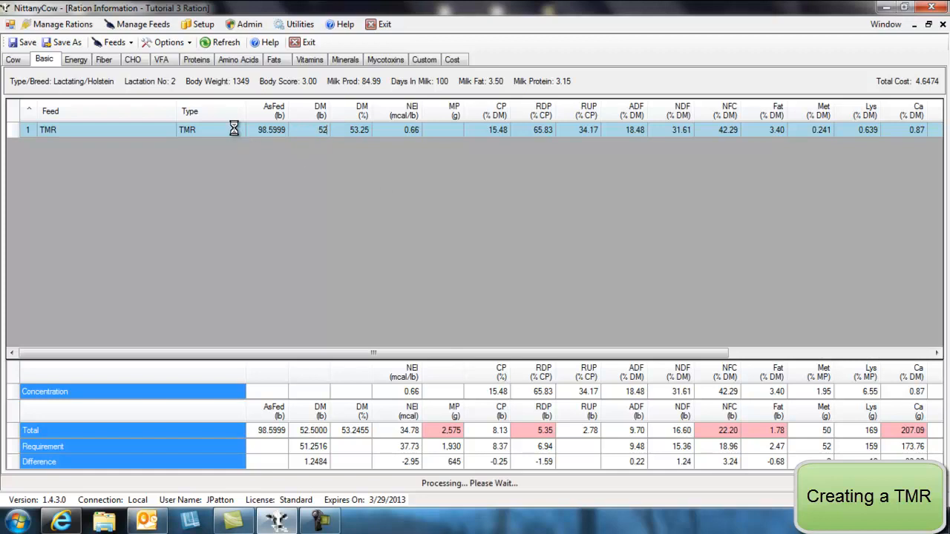
pyautogui.rightClick(141, 130)
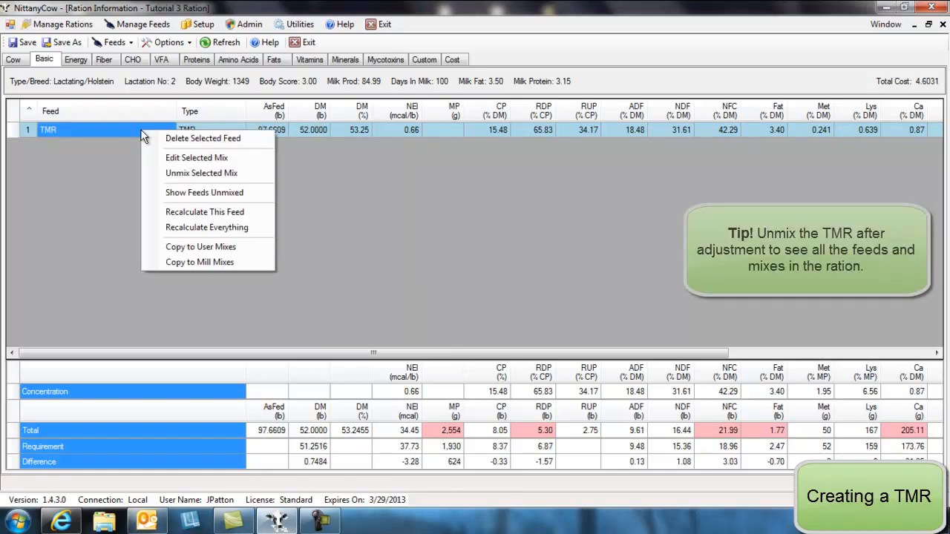
pyautogui.click(268, 175)
pyautogui.click(519, 302)
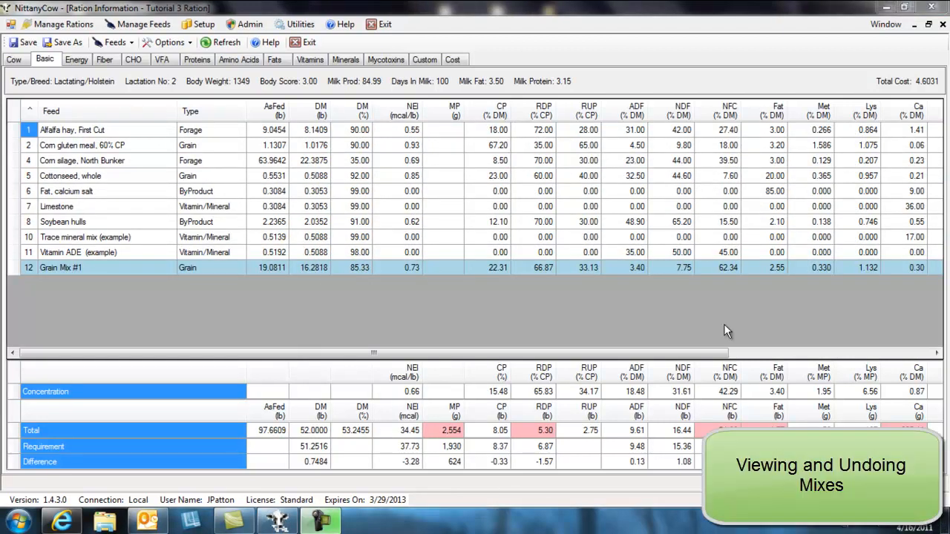
# - Show the ration's feeds unmixed to view the ingredients of Grain Mix #1, and return to the mixed view
pyautogui.rightClick(132, 269)
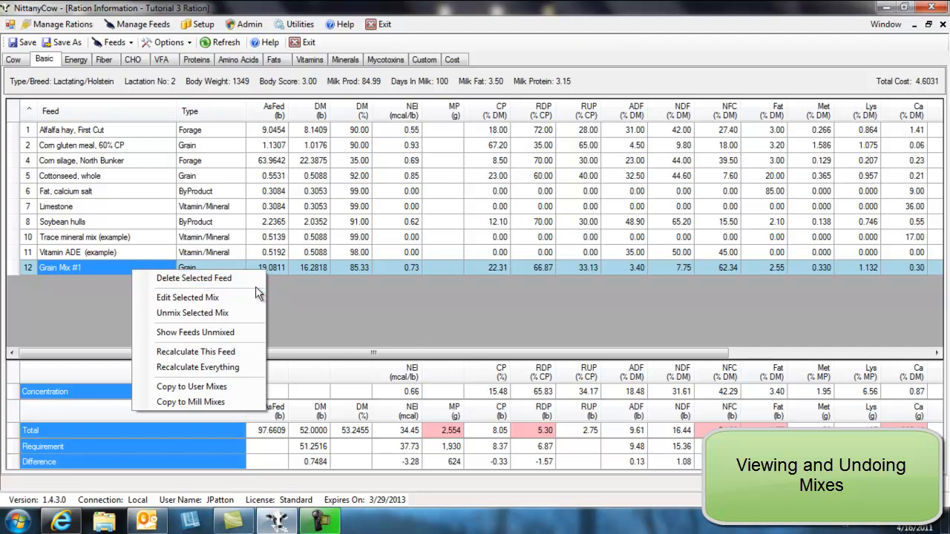
pyautogui.click(253, 333)
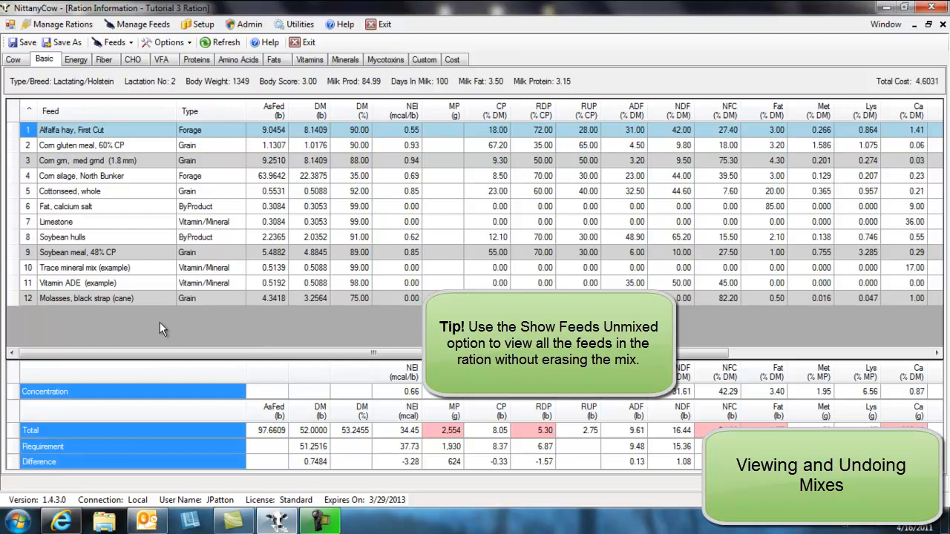
pyautogui.rightClick(164, 296)
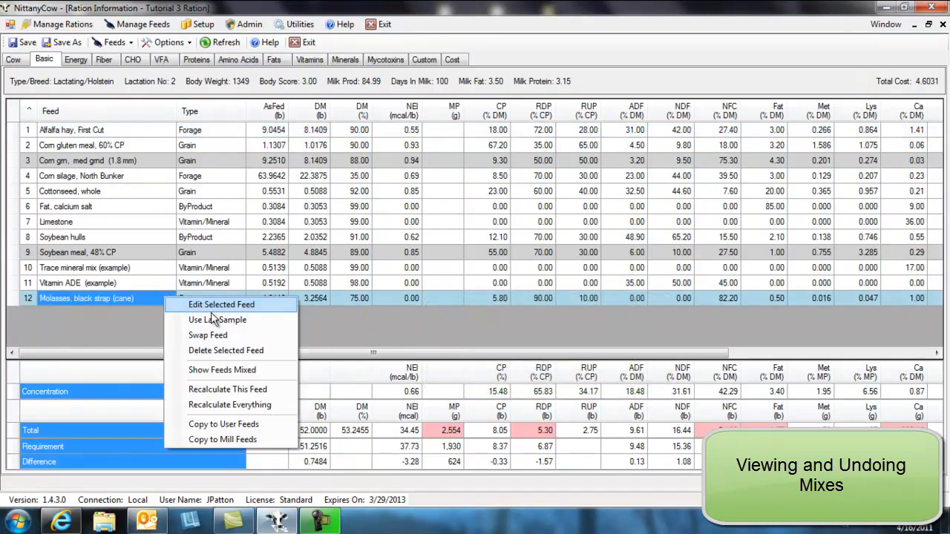
pyautogui.click(282, 371)
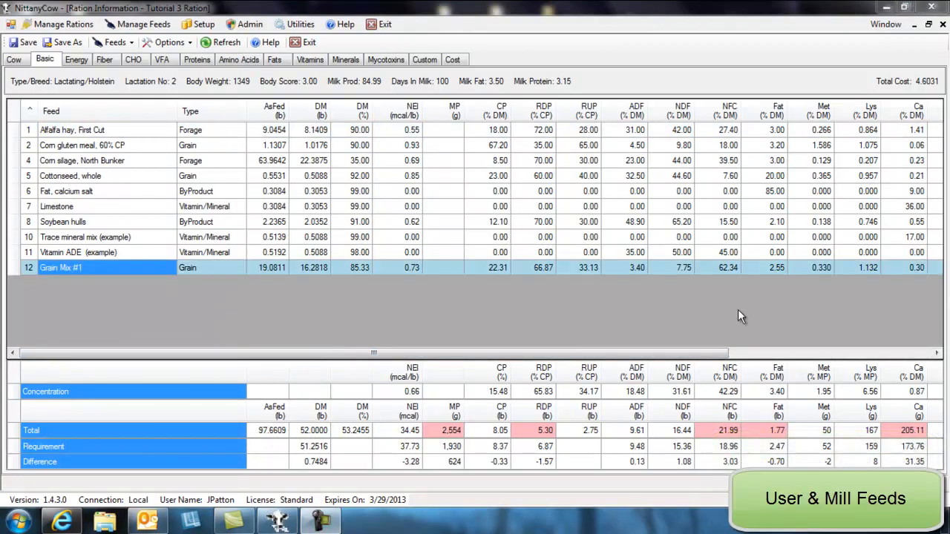
pyautogui.click(119, 130)
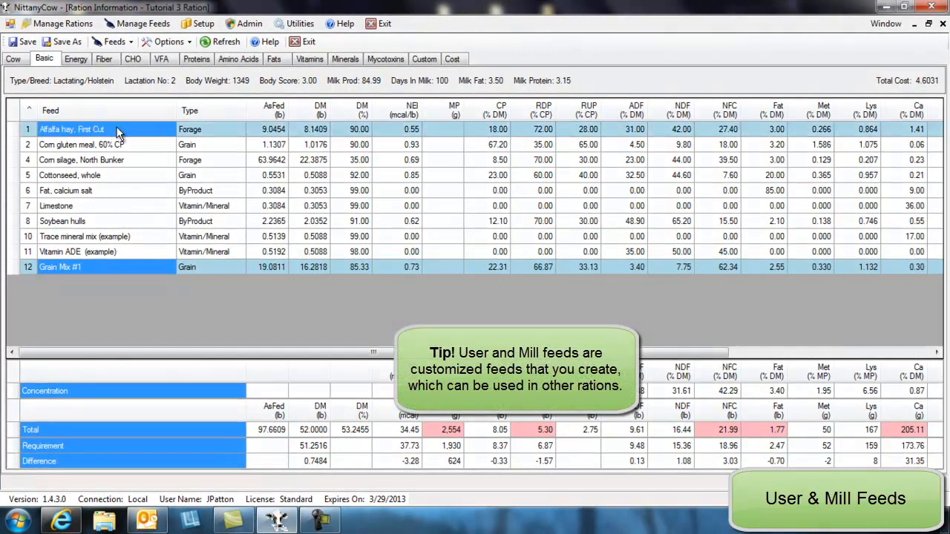
pyautogui.click(146, 161)
pyautogui.click(145, 268)
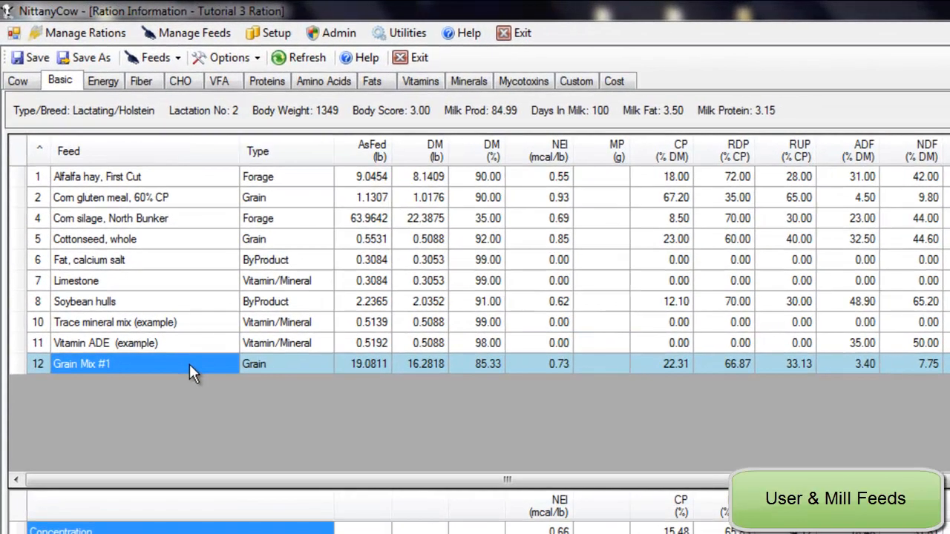
# - Copy Alfalfa hay, First Cut and Corn silage, North Bunker to the user feeds, one at a time
pyautogui.click(169, 176)
pyautogui.rightClick(169, 177)
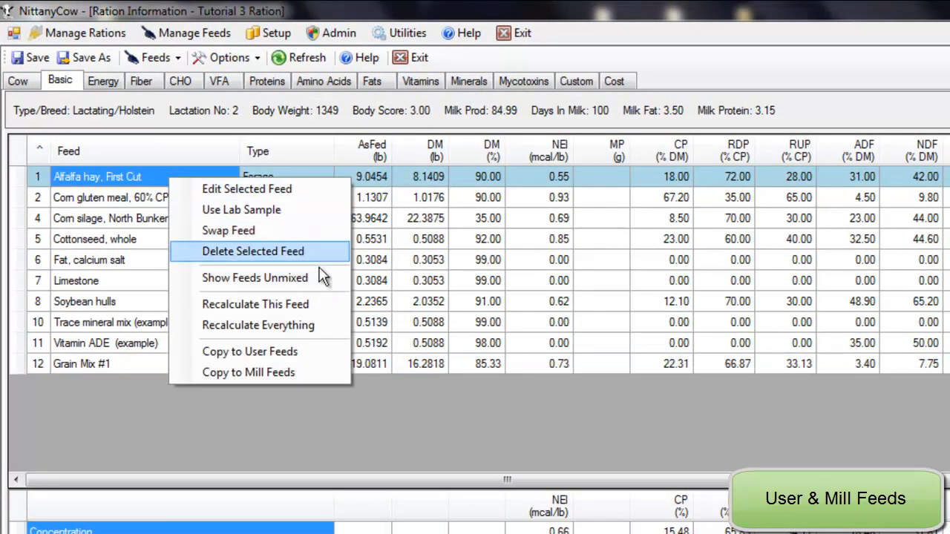
pyautogui.click(320, 351)
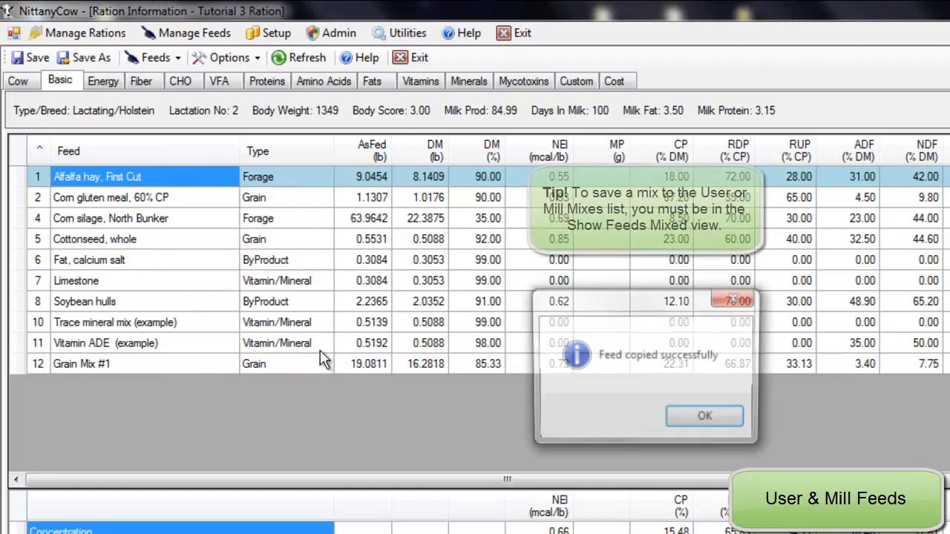
pyautogui.click(701, 422)
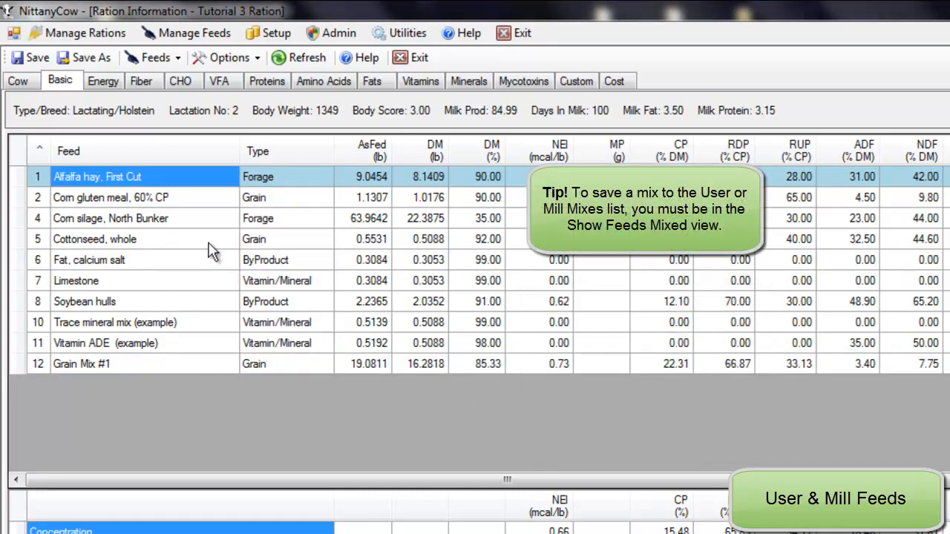
pyautogui.click(201, 217)
pyautogui.rightClick(200, 214)
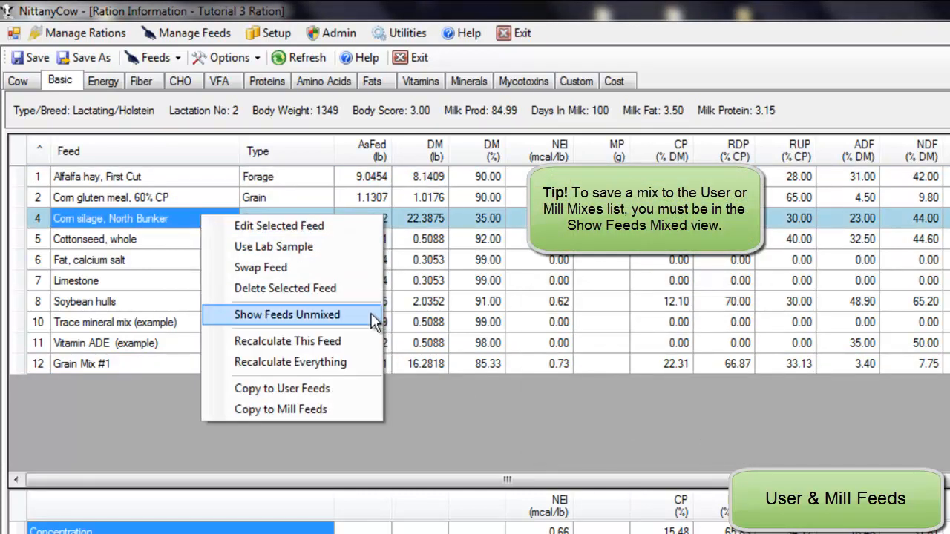
pyautogui.click(356, 389)
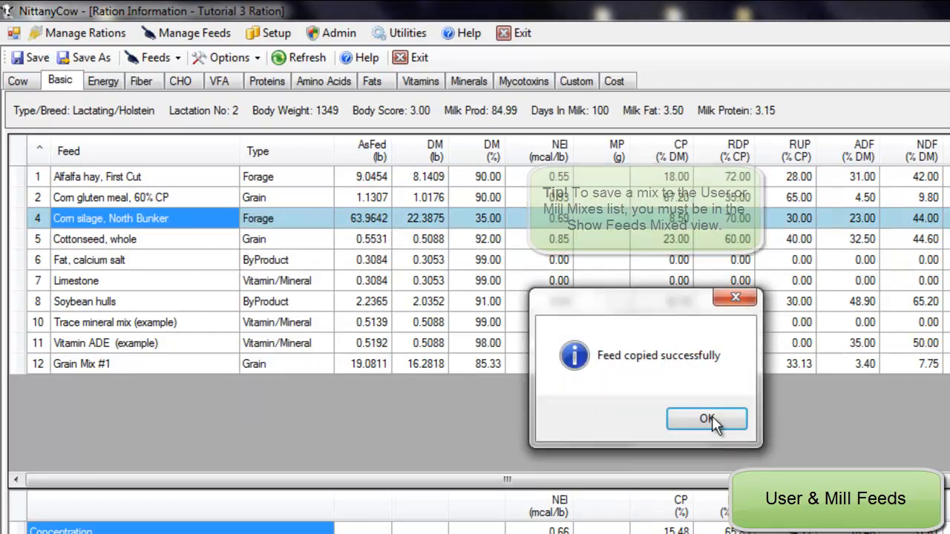
pyautogui.click(699, 418)
# - Copy Grain Mix #1 to the user mixes and dismiss the message
pyautogui.click(205, 366)
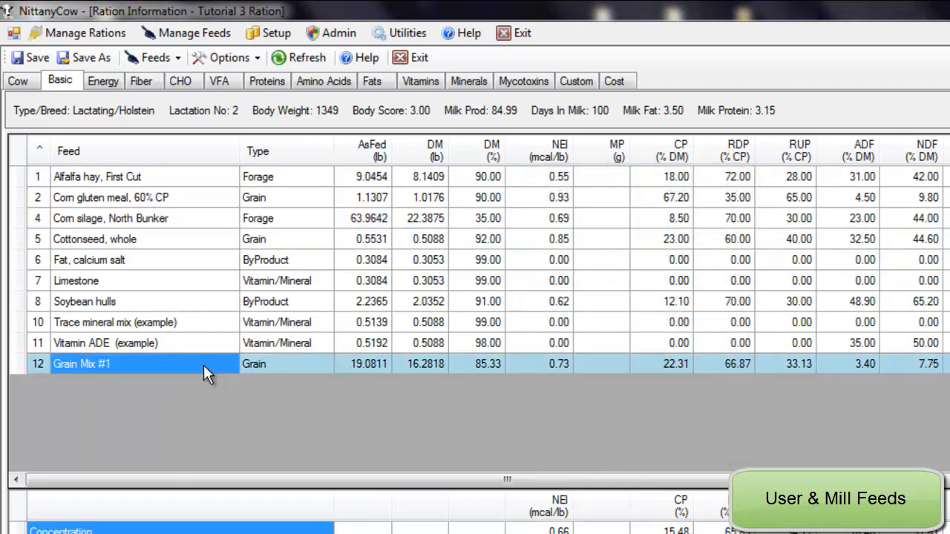
pyautogui.rightClick(204, 365)
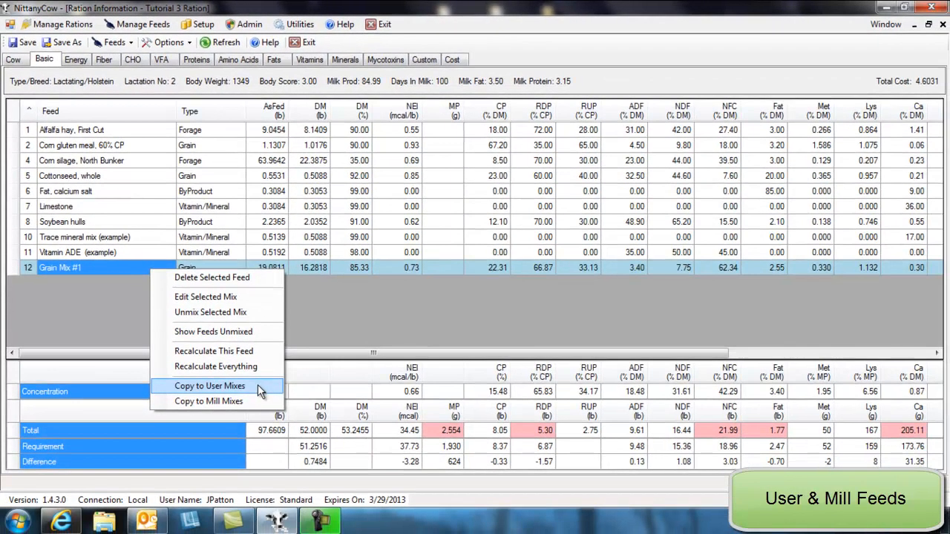
pyautogui.click(346, 520)
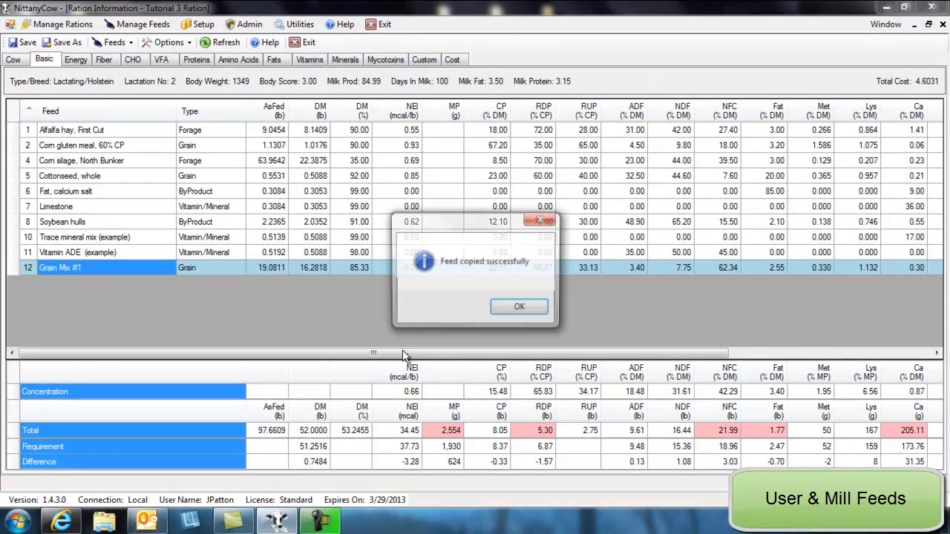
pyautogui.click(527, 310)
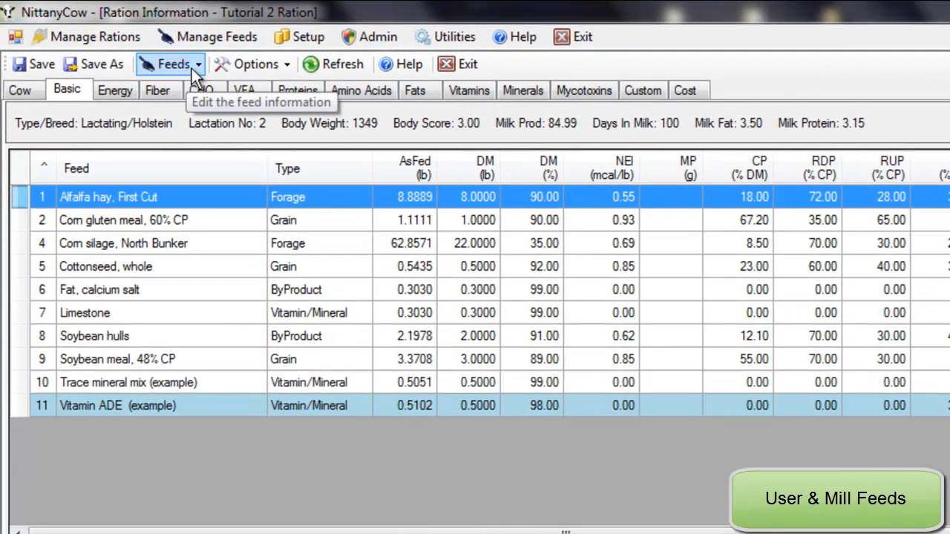
# - Add the user grain mix Grain Mix #1 to the Tutorial 2 Ration
pyautogui.click(175, 61)
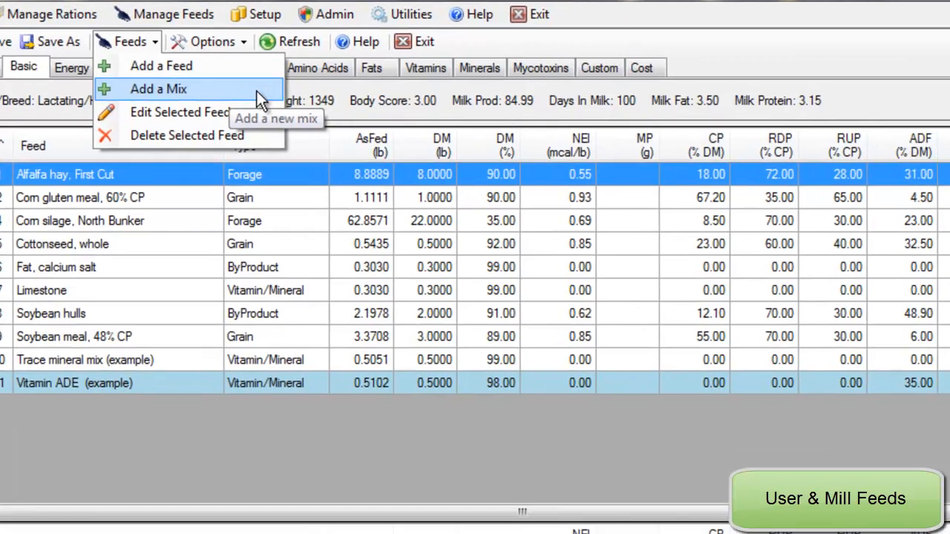
pyautogui.click(300, 114)
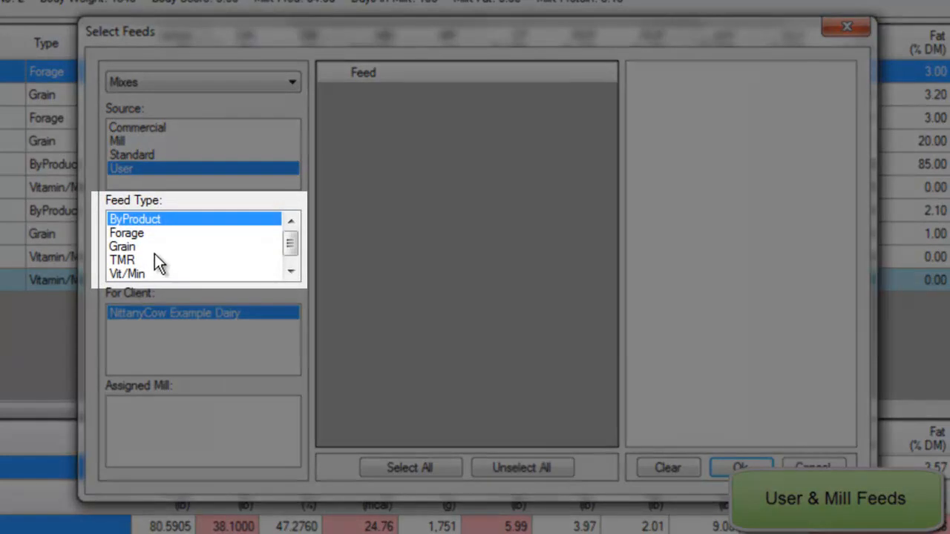
pyautogui.click(149, 248)
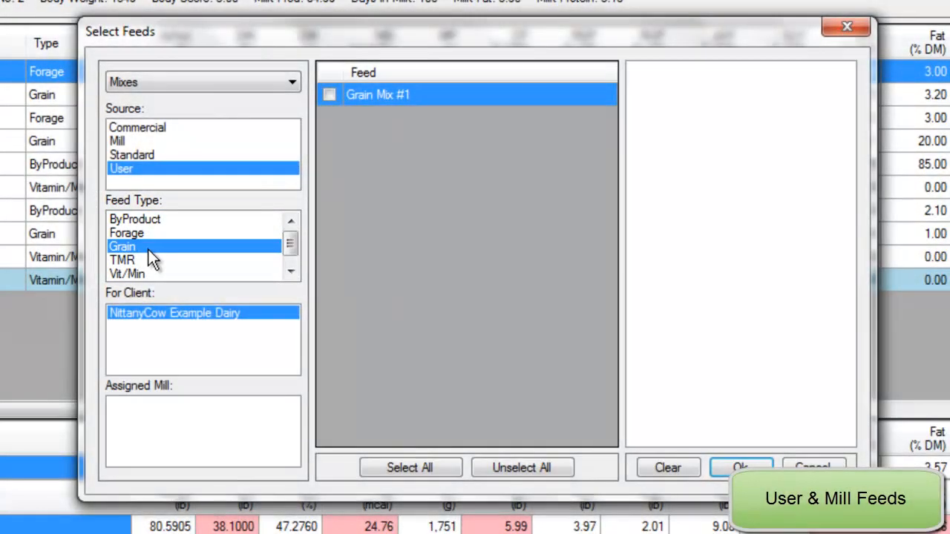
pyautogui.click(331, 96)
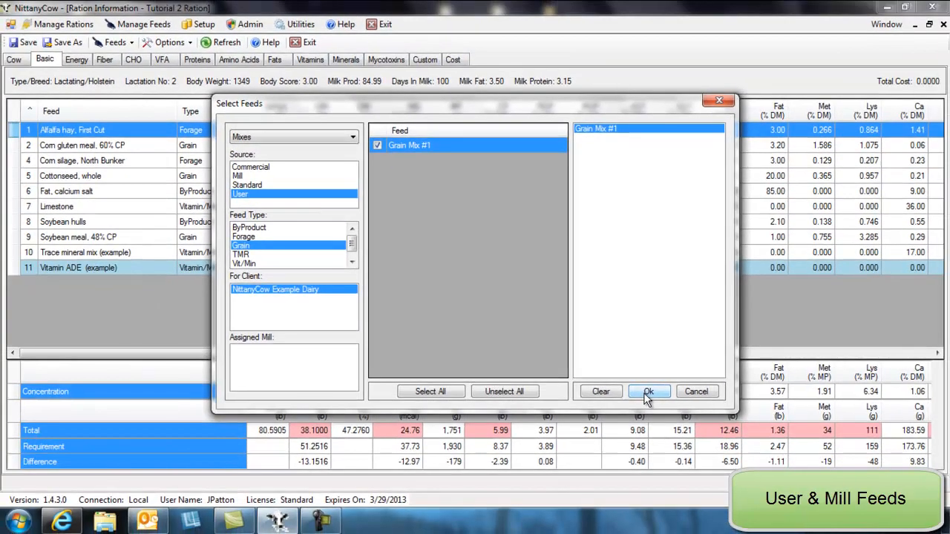
pyautogui.click(735, 470)
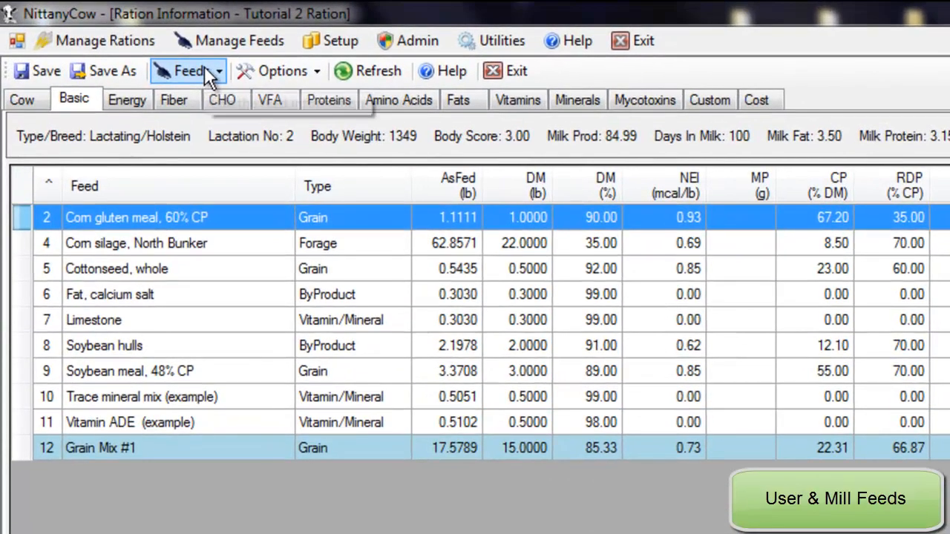
# - Add the user forage feed Alfalfa hay, First Cut to the Tutorial 2 Ration
pyautogui.click(204, 66)
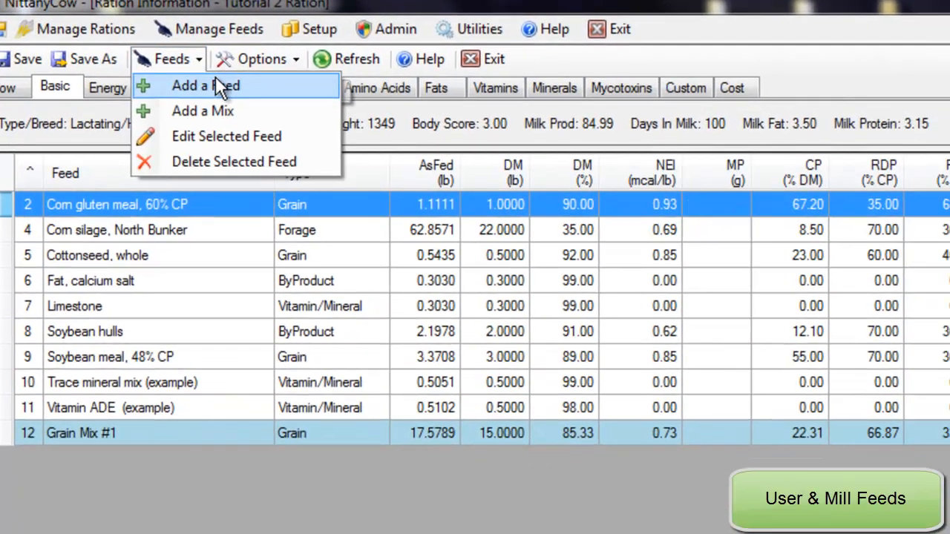
pyautogui.click(200, 95)
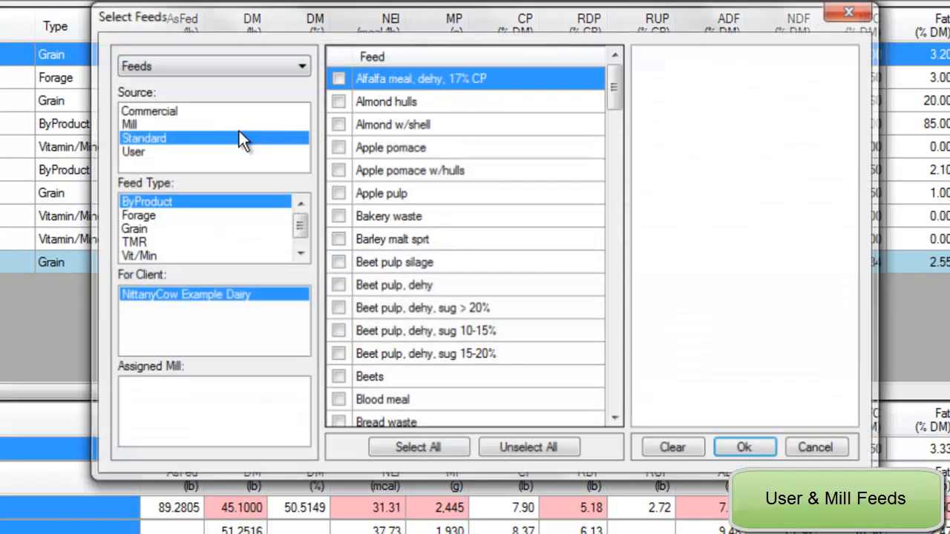
pyautogui.click(147, 151)
pyautogui.click(162, 216)
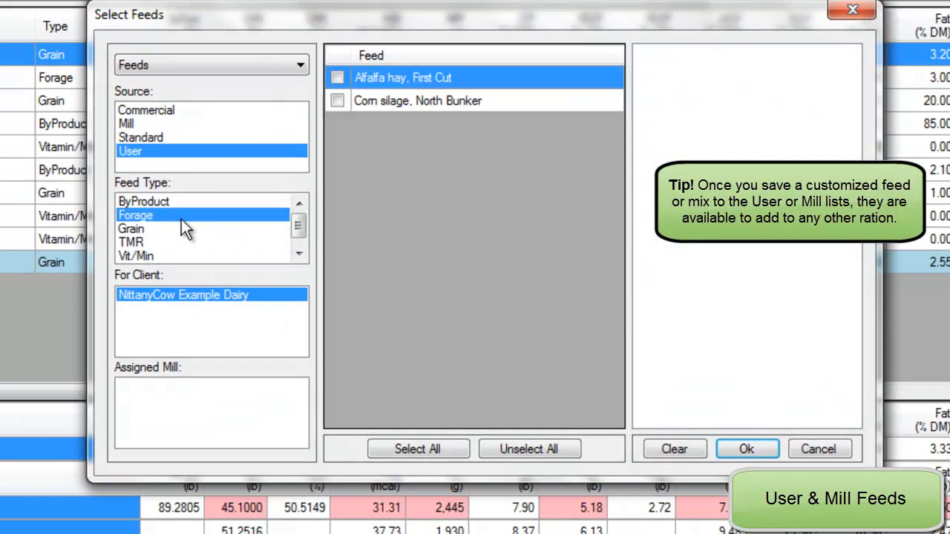
pyautogui.click(341, 77)
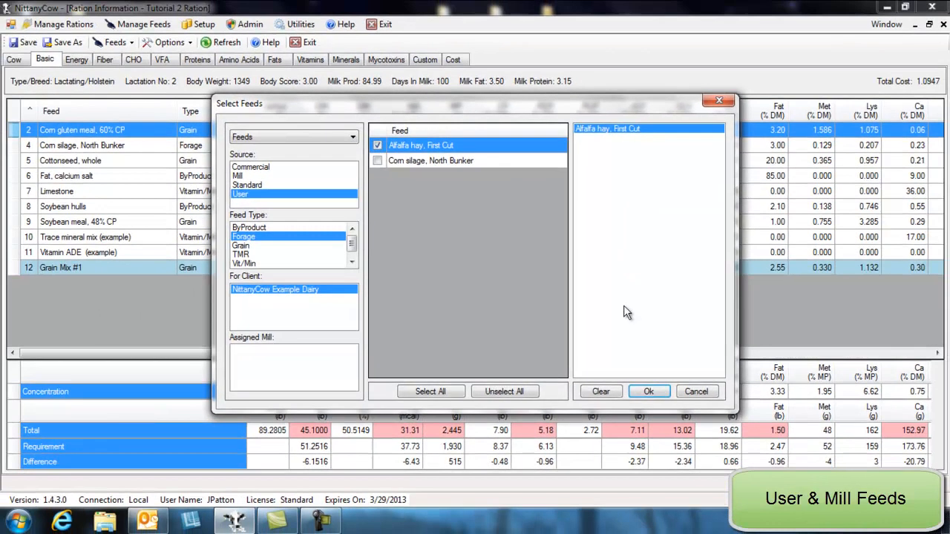
pyautogui.click(649, 391)
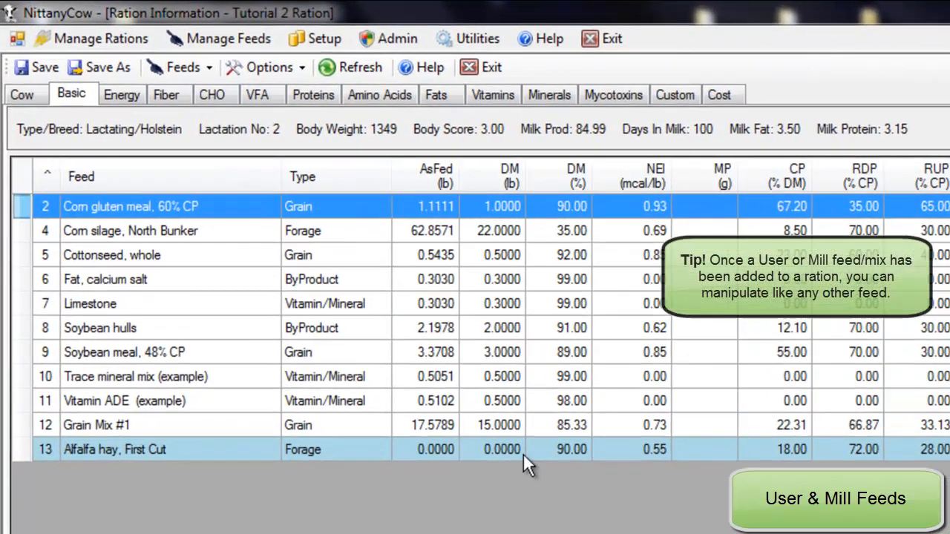
# - Set the dry matter amount of the added Alfalfa hay, First Cut to 10 lb
pyautogui.click(382, 347)
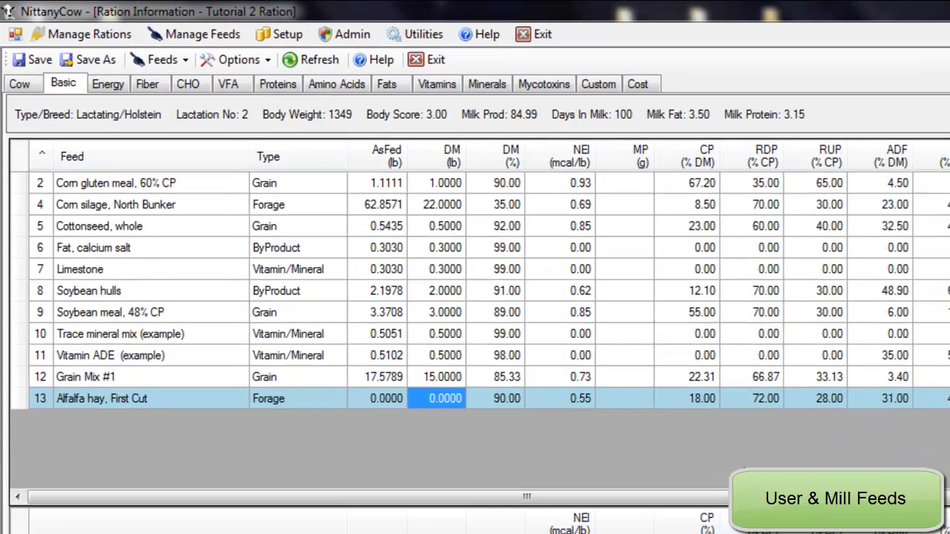
pyautogui.write('10')
pyautogui.press('Return')
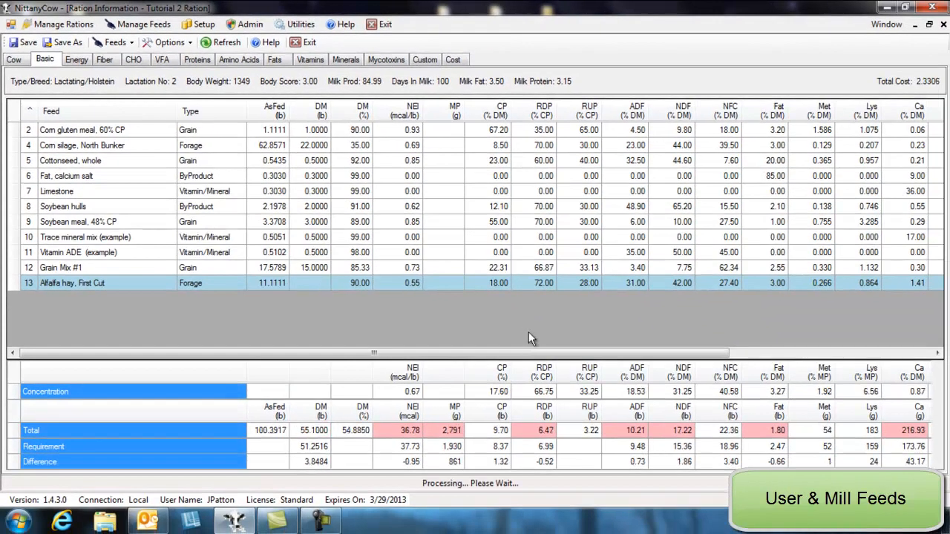